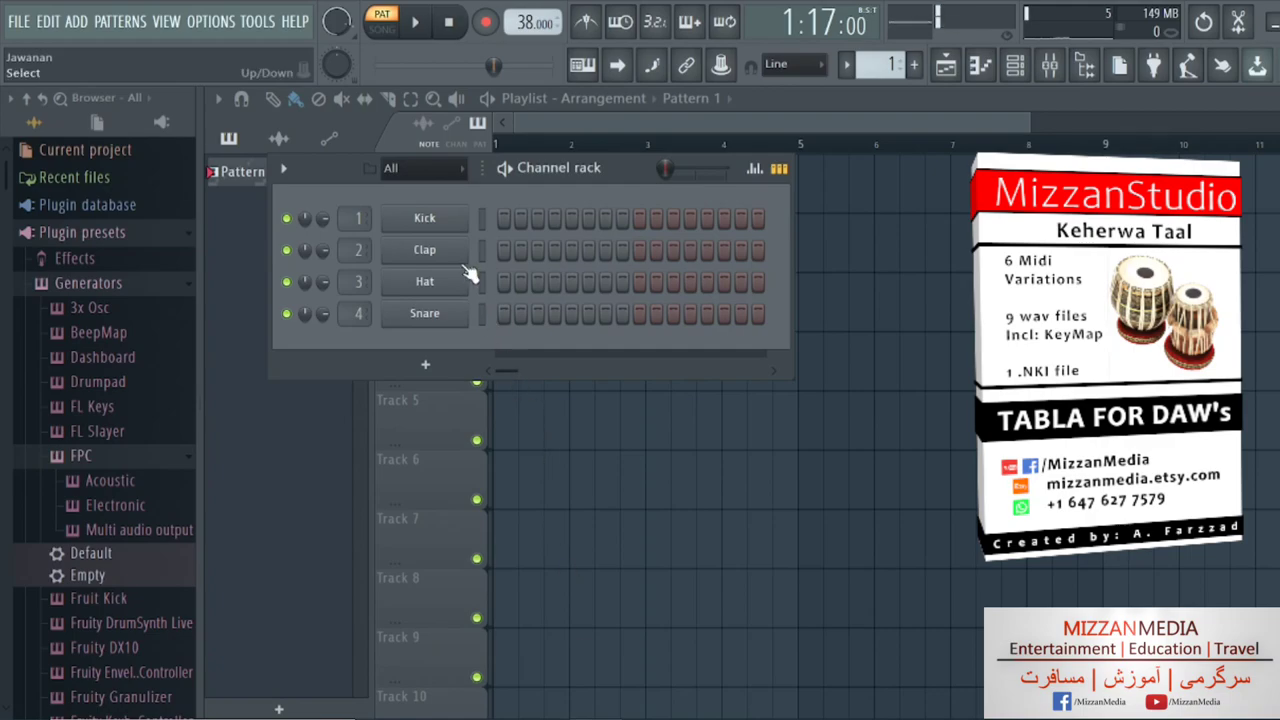
Insert an FPC drum channel from the Kick channel's menu
click(443, 226)
right_click(437, 226)
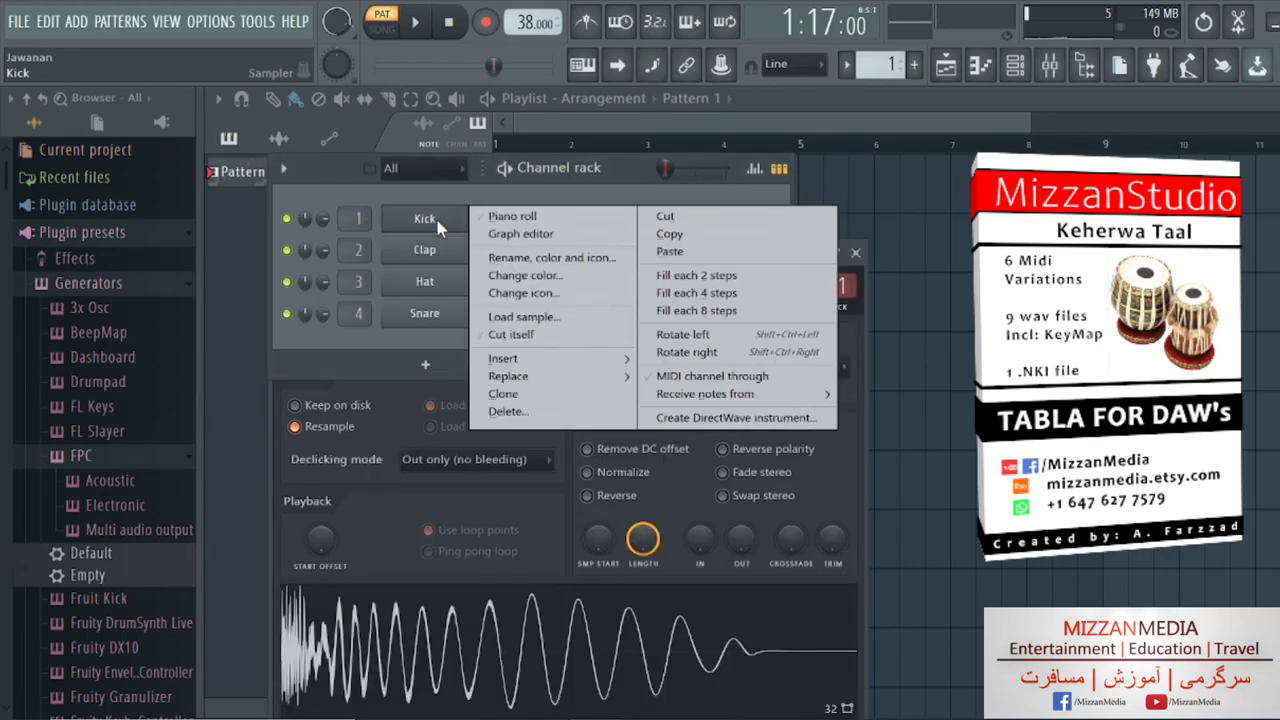
mouse_move(600, 356)
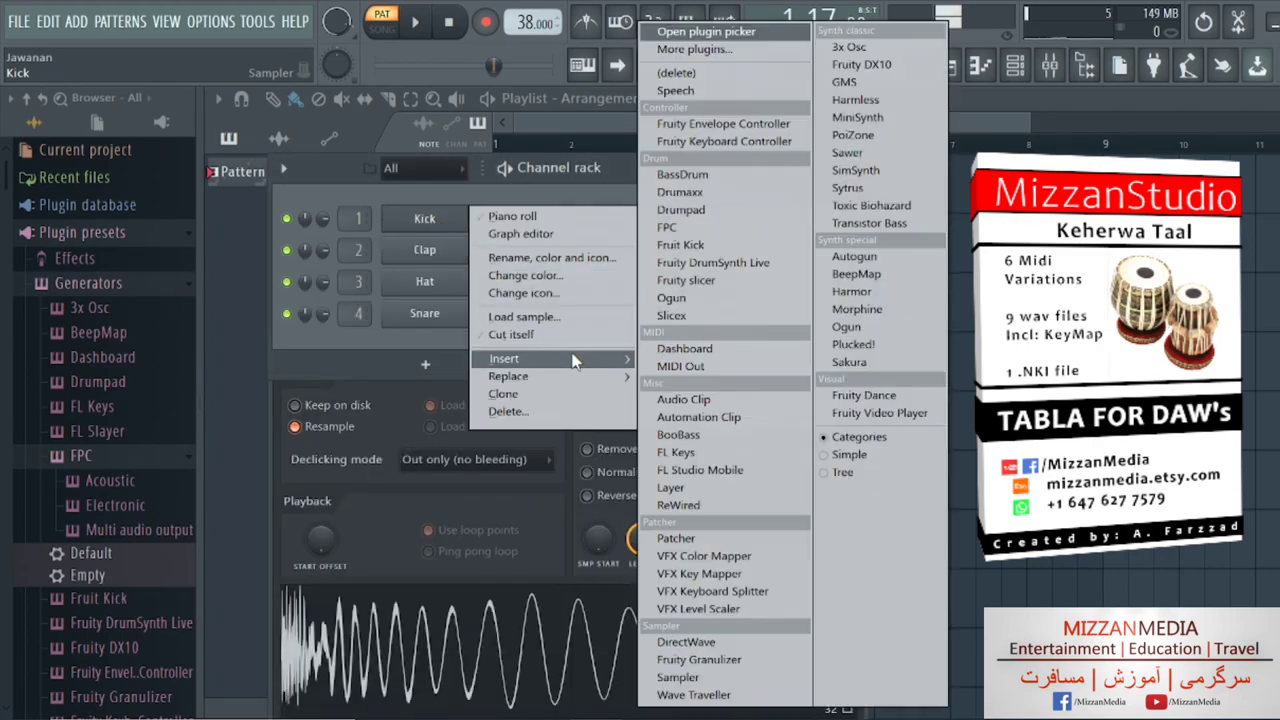
click(681, 229)
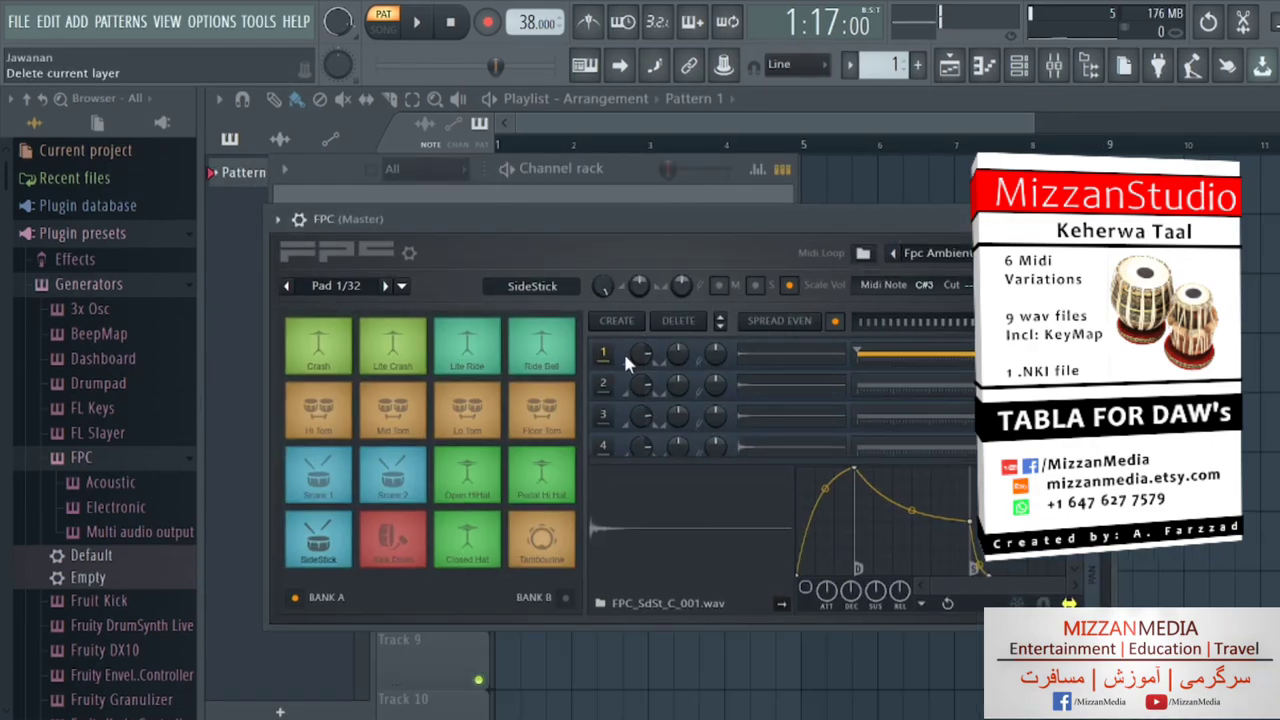
Audition the Crash, Mid Tom, Open HiHat and Tambourine pads, then load the Empty kit preset
click(327, 362)
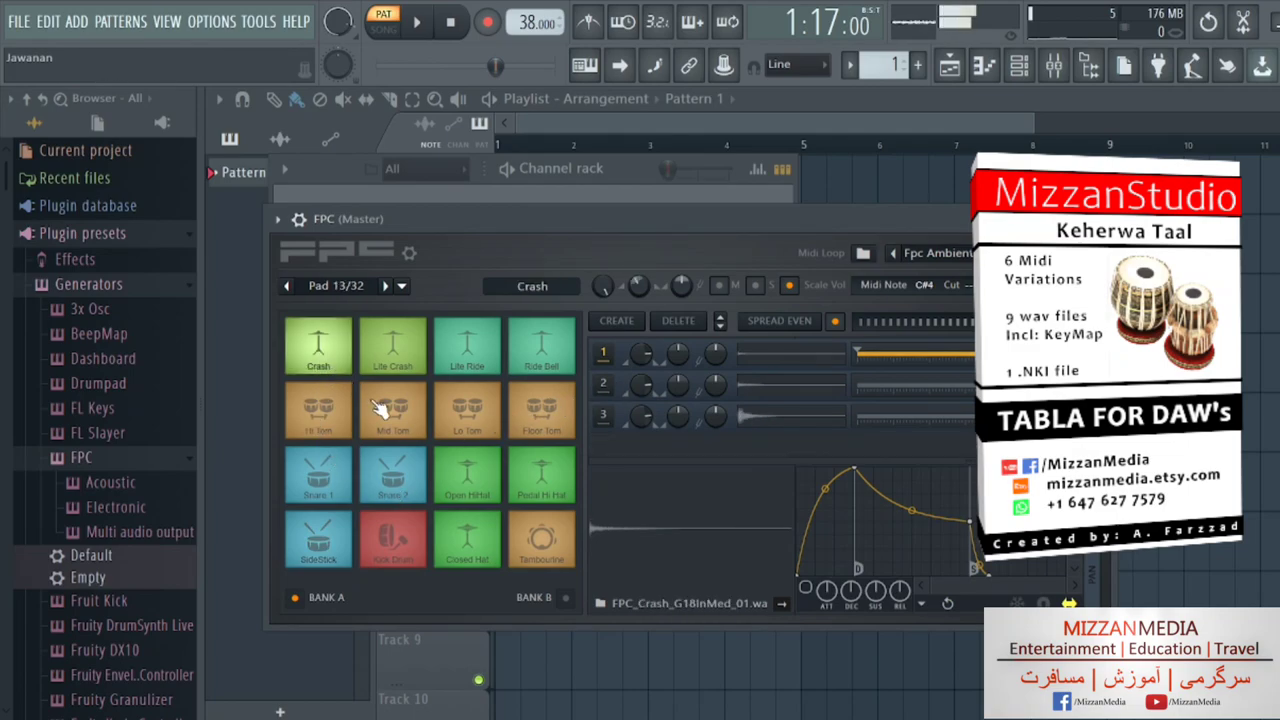
click(392, 410)
click(470, 474)
click(538, 537)
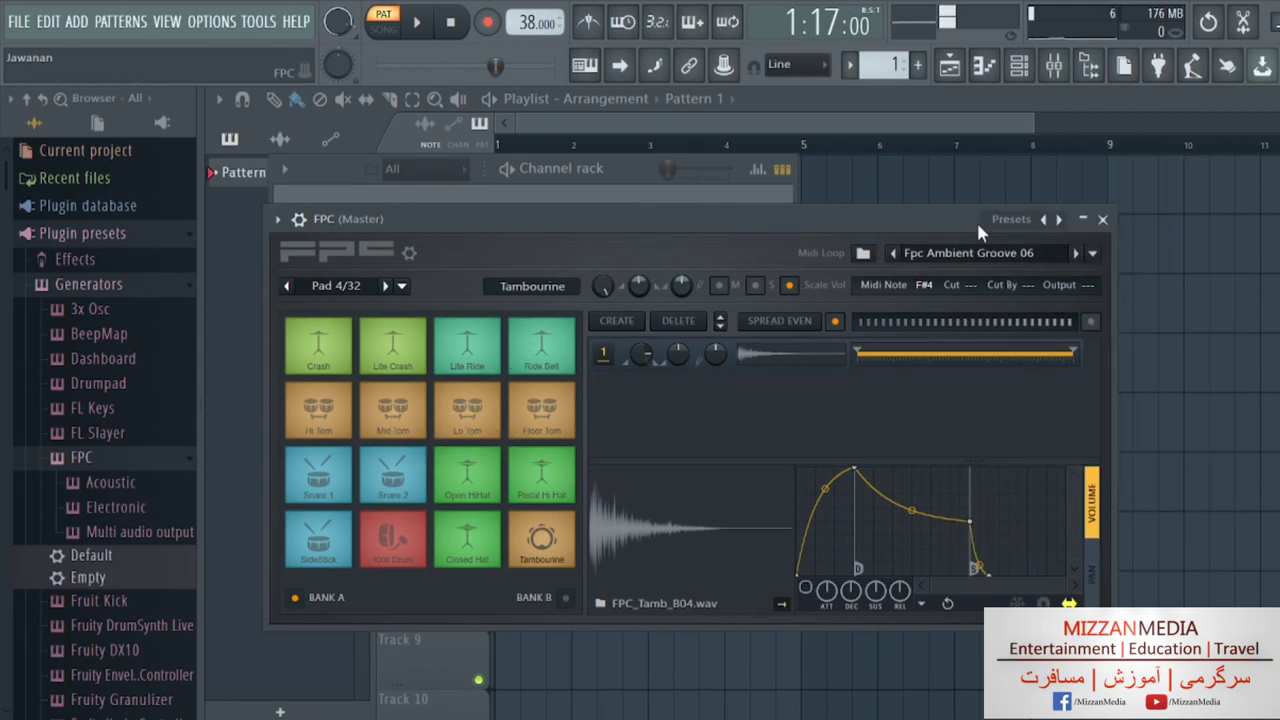
click(1016, 220)
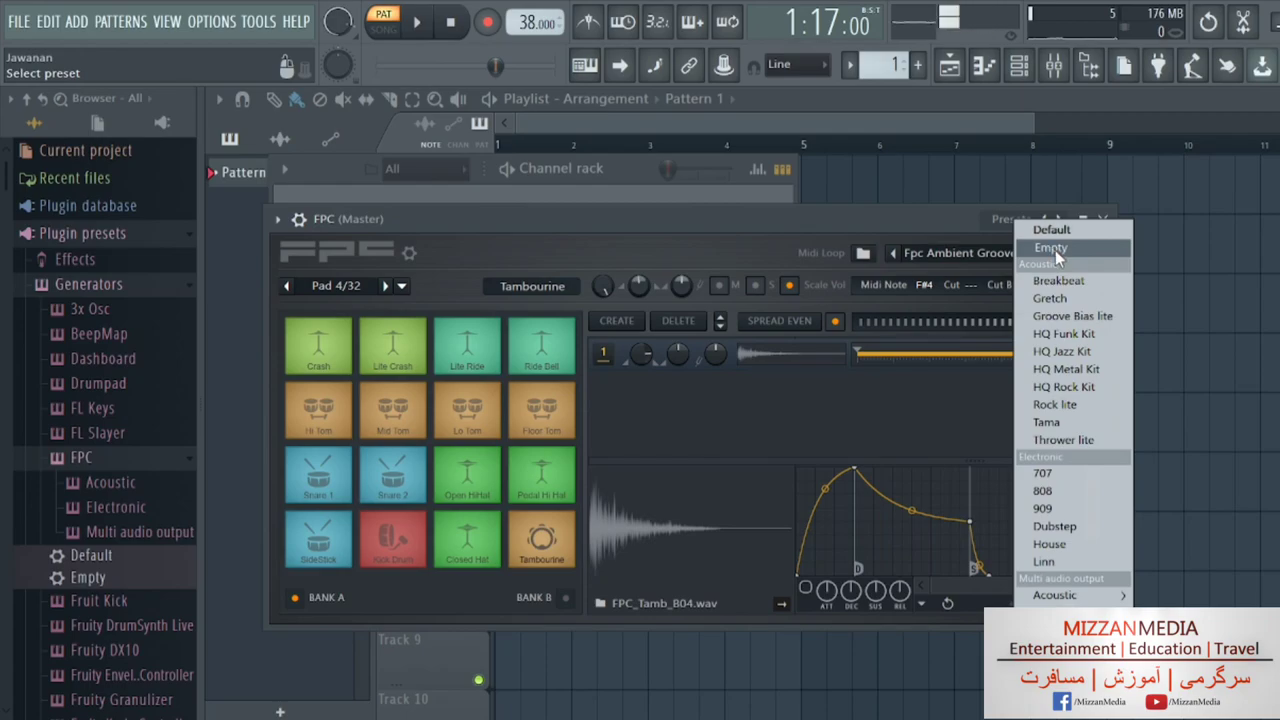
click(1055, 250)
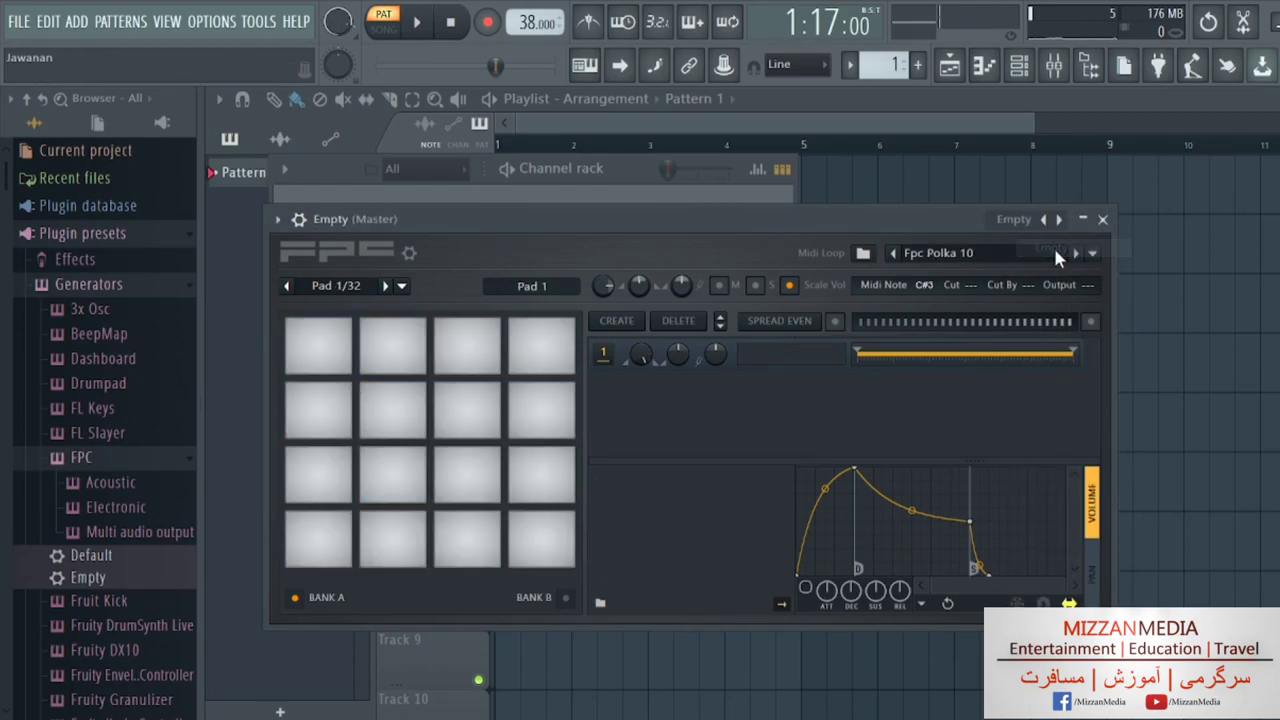
Bring the Tabla 1 Explorer window forward, go up to Mizzan Studio and select Tabla 2 samples
click(478, 360)
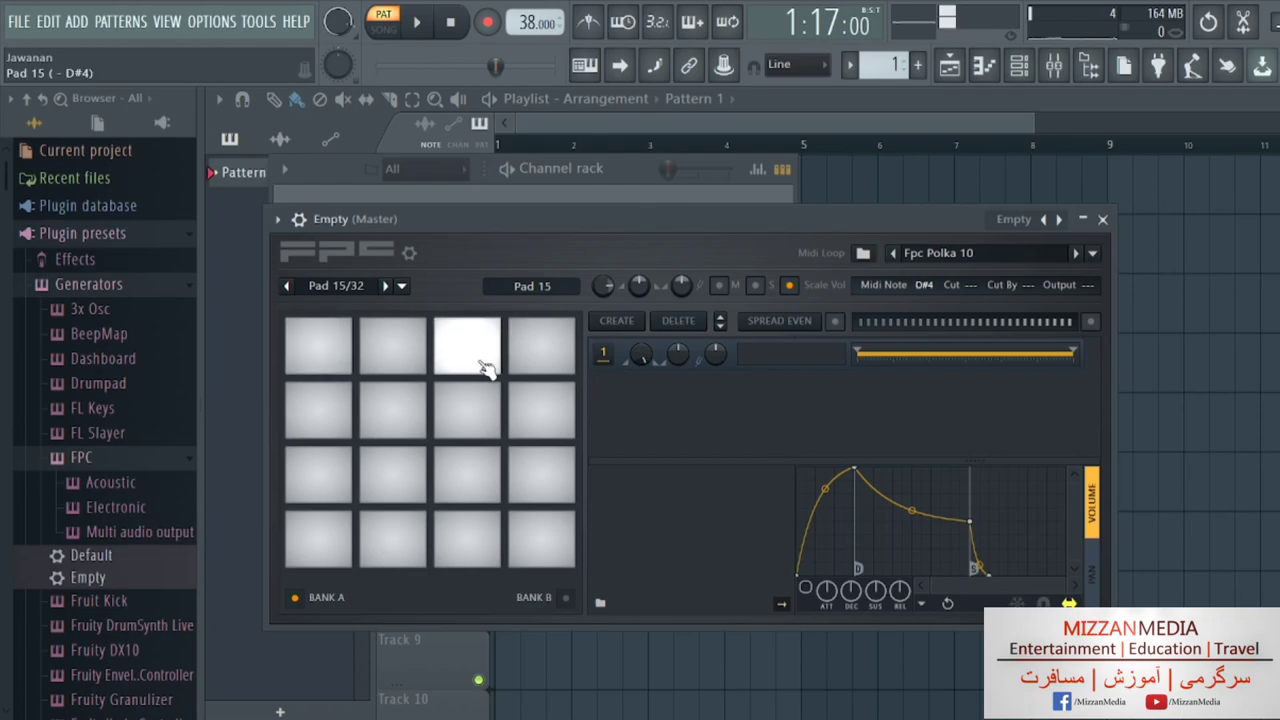
mouse_move(440, 716)
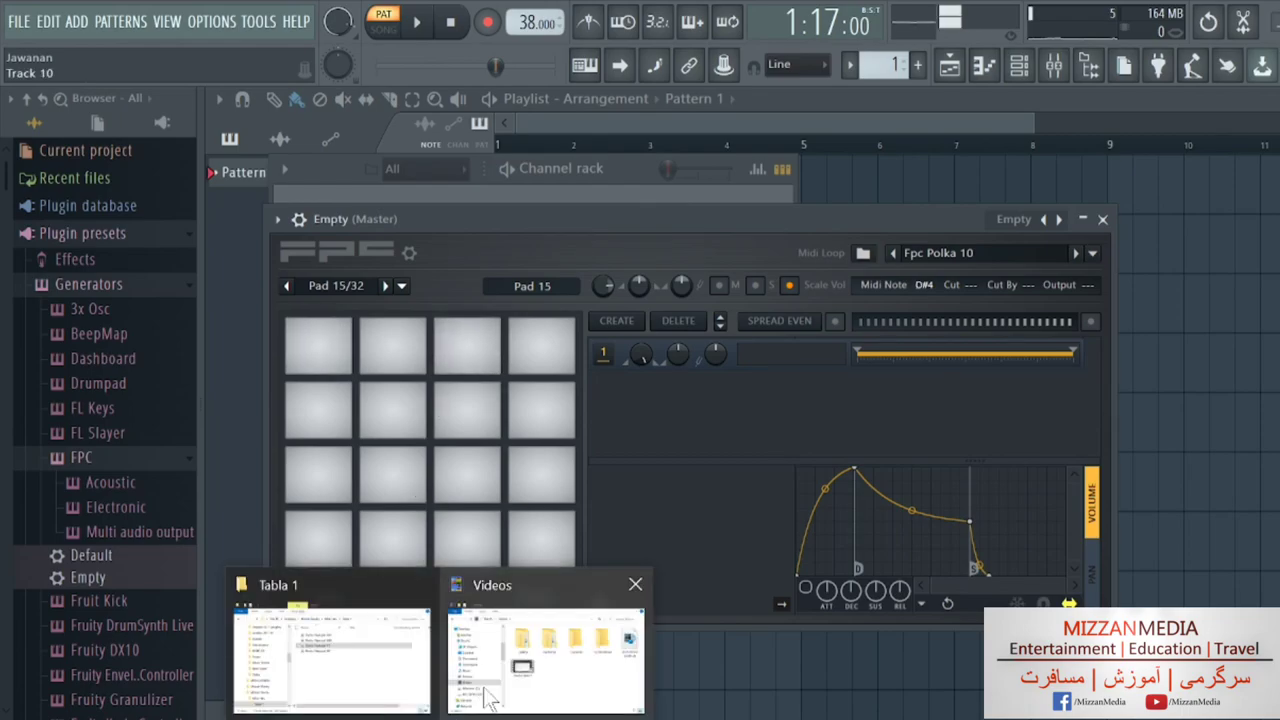
click(330, 655)
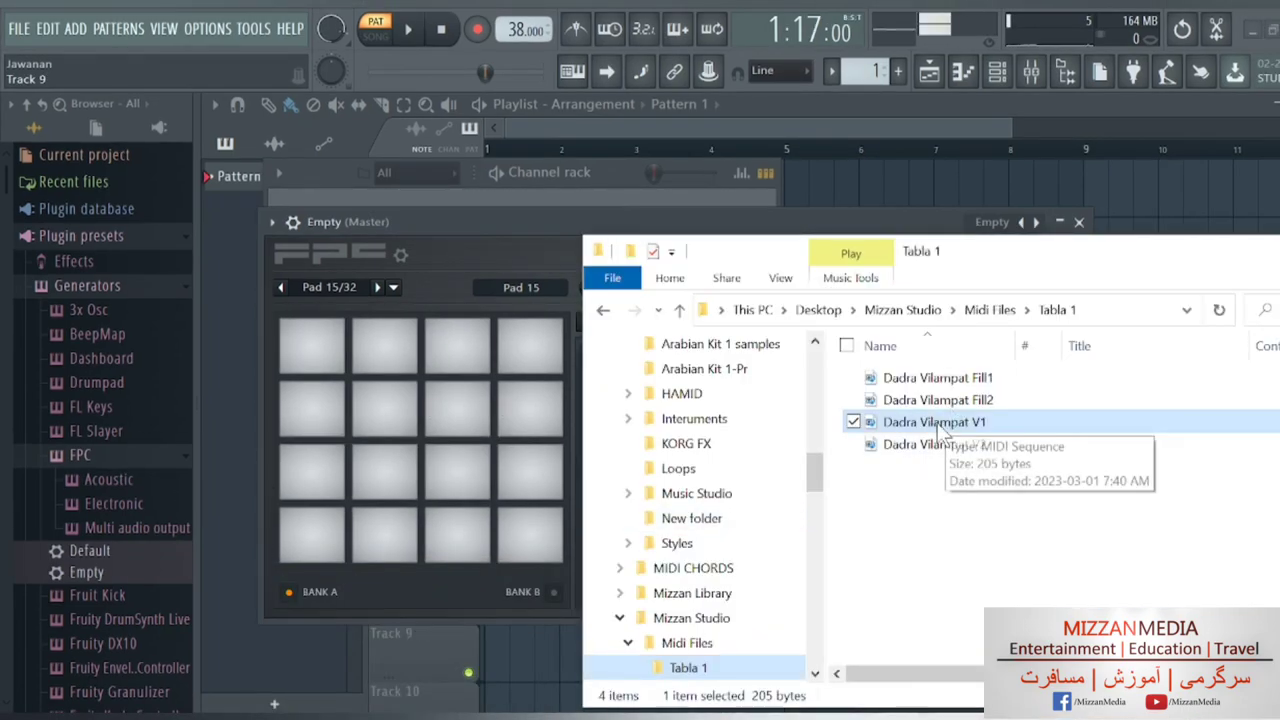
click(925, 312)
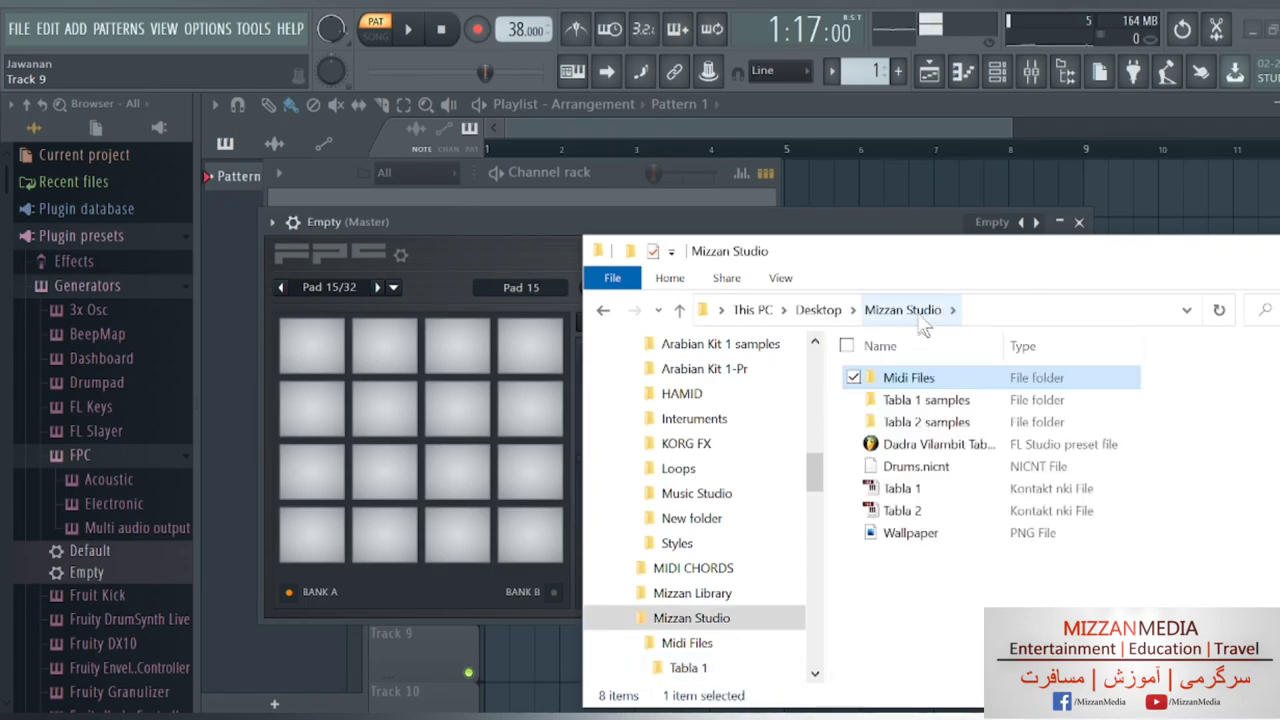
click(915, 423)
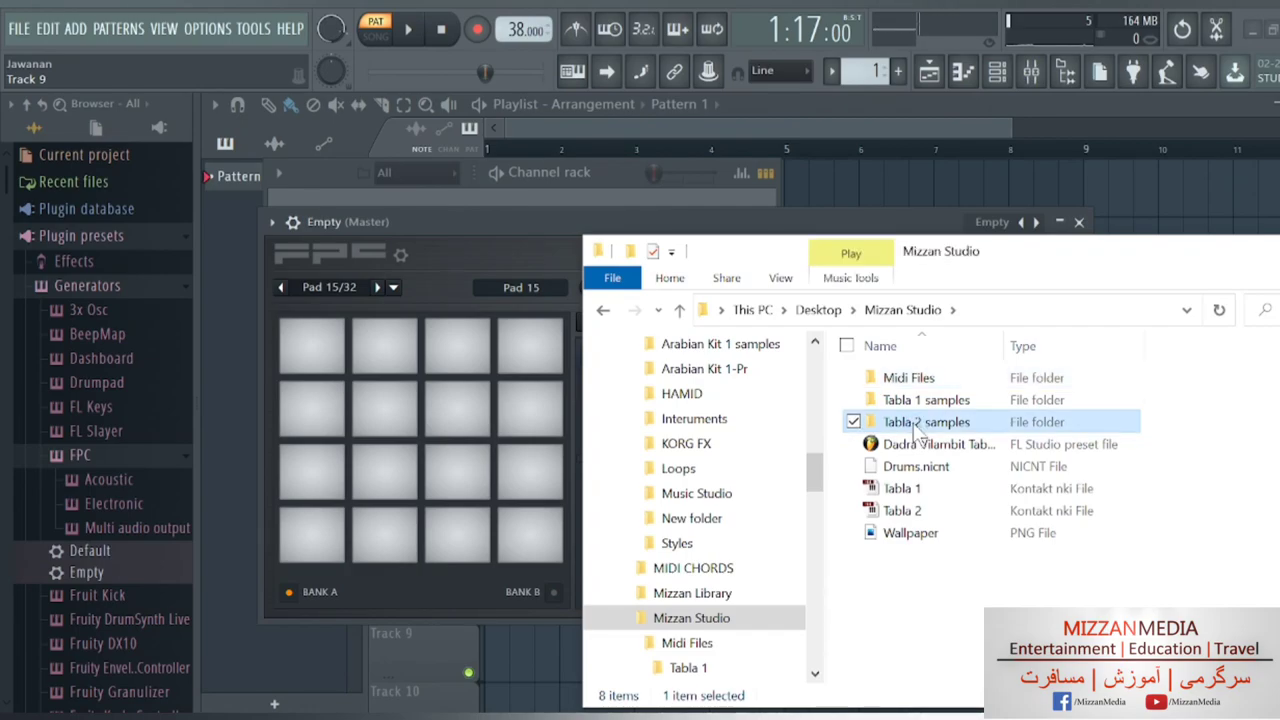
Open Tabla 2 samples and load MS - A4, C#4, D#4 and D4 onto the first four pads
double_click(915, 423)
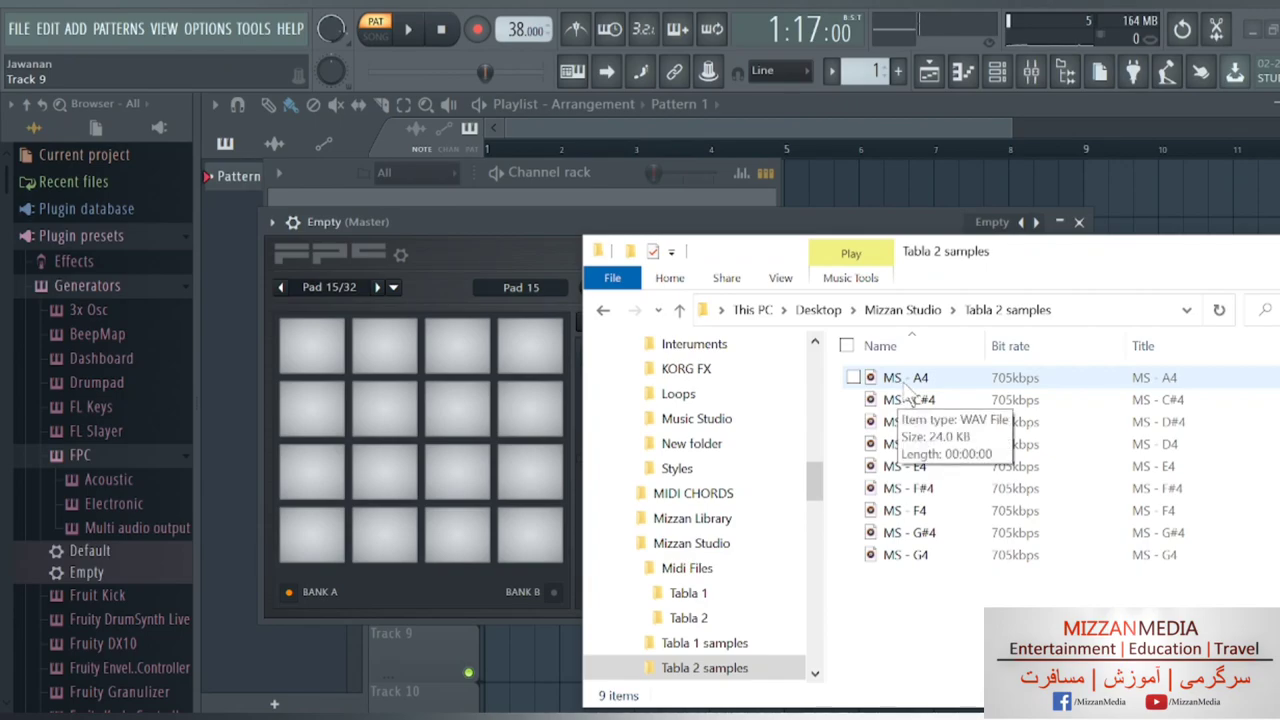
drag(904, 385, 310, 352)
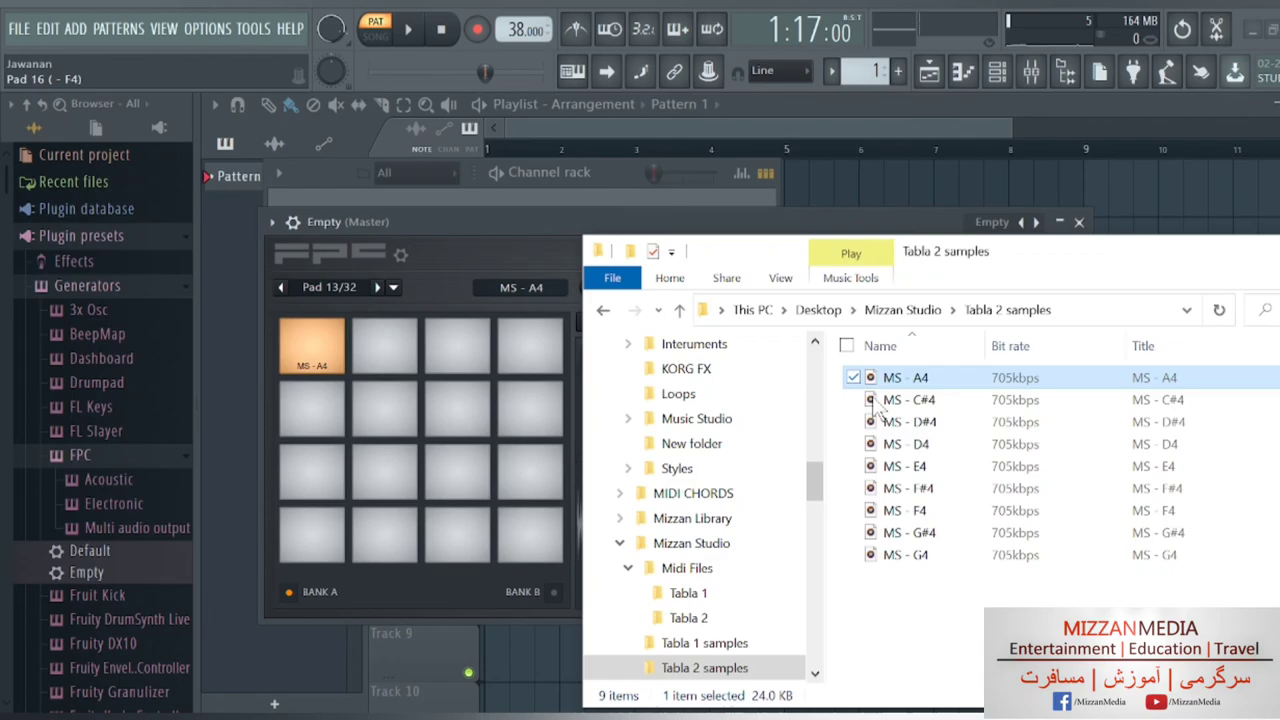
drag(877, 402, 376, 349)
drag(889, 428, 487, 392)
drag(452, 348, 452, 348)
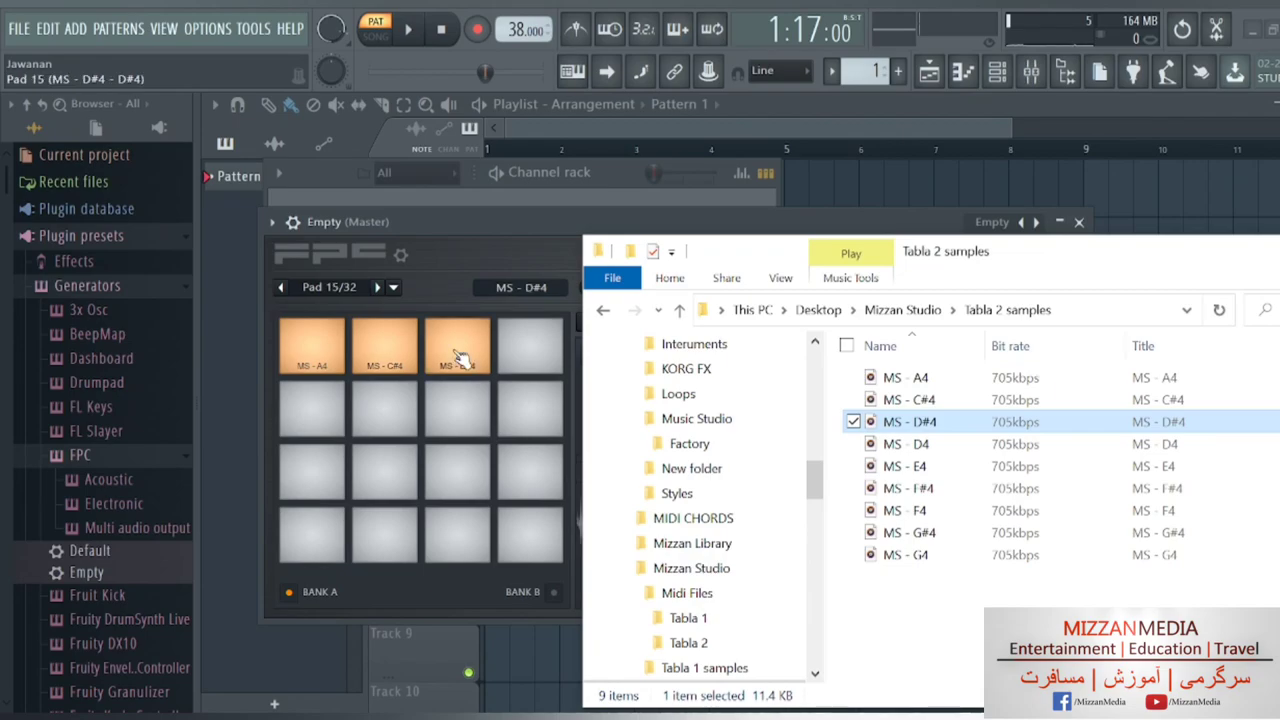
drag(898, 448, 533, 347)
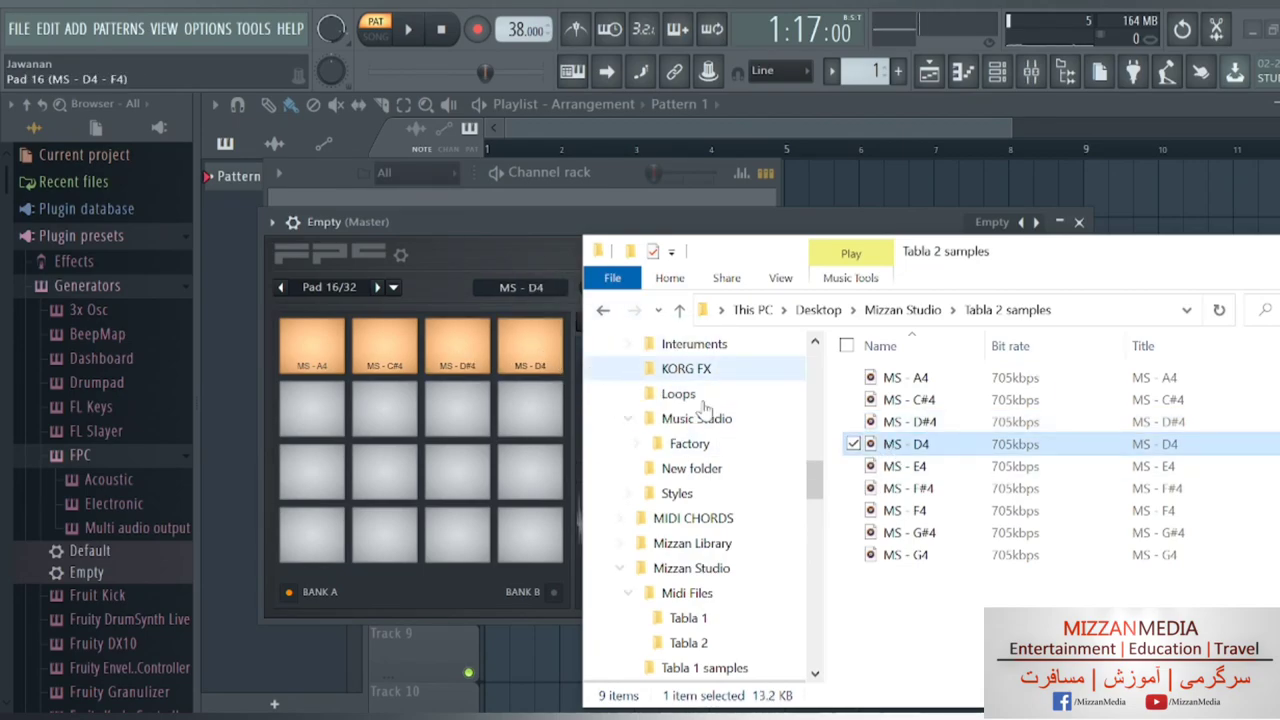
drag(880, 466, 307, 402)
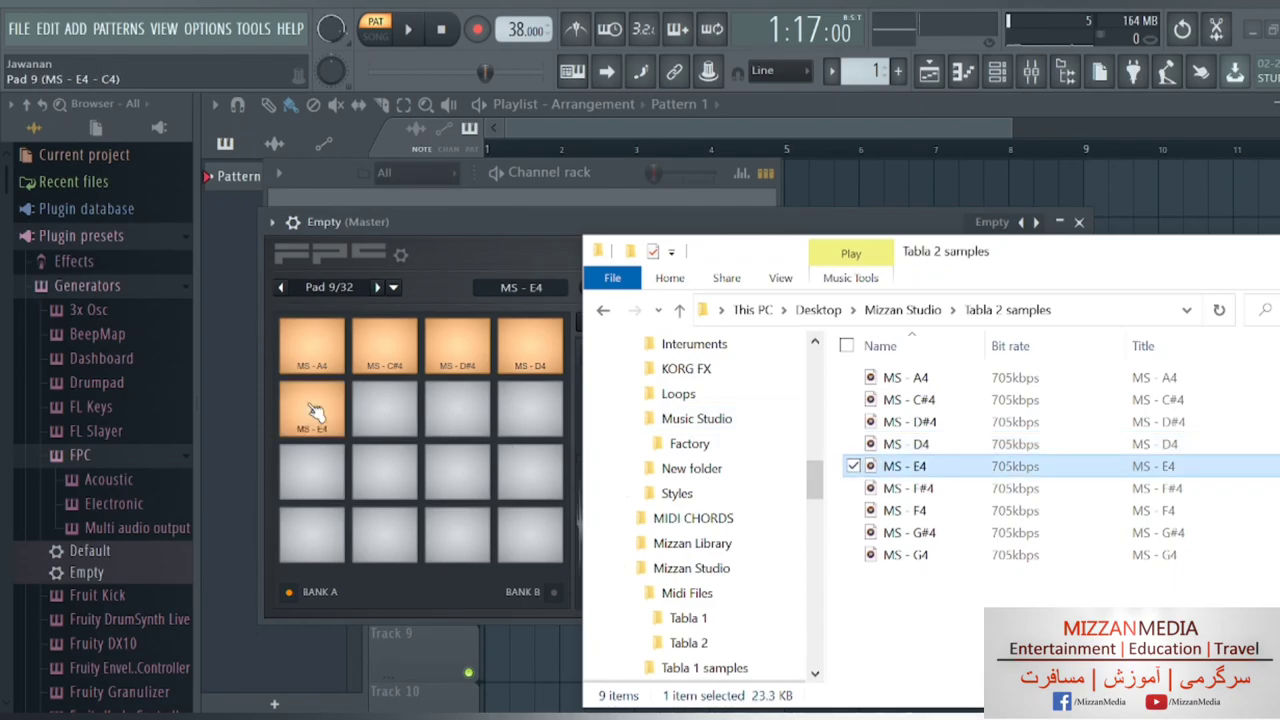
Load MS - F#4, F4, G#4 and G4 onto the remaining pads and move Explorer aside
drag(890, 488, 394, 408)
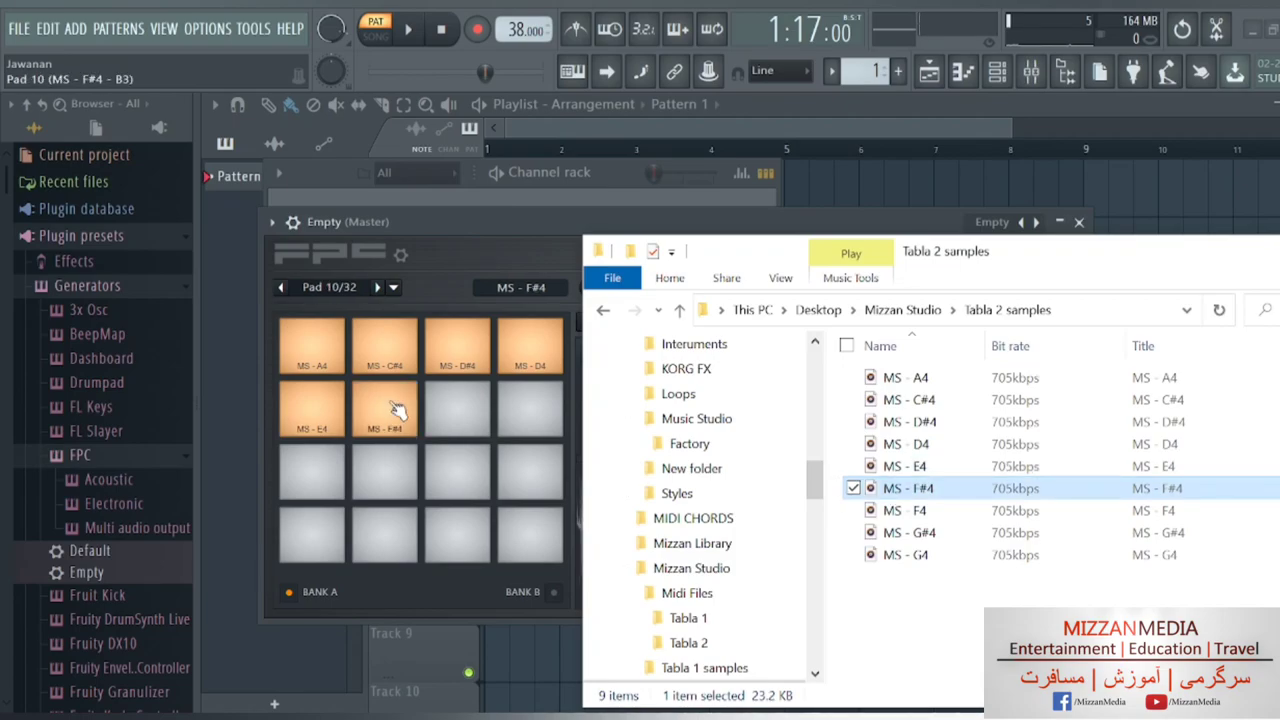
drag(898, 512, 455, 412)
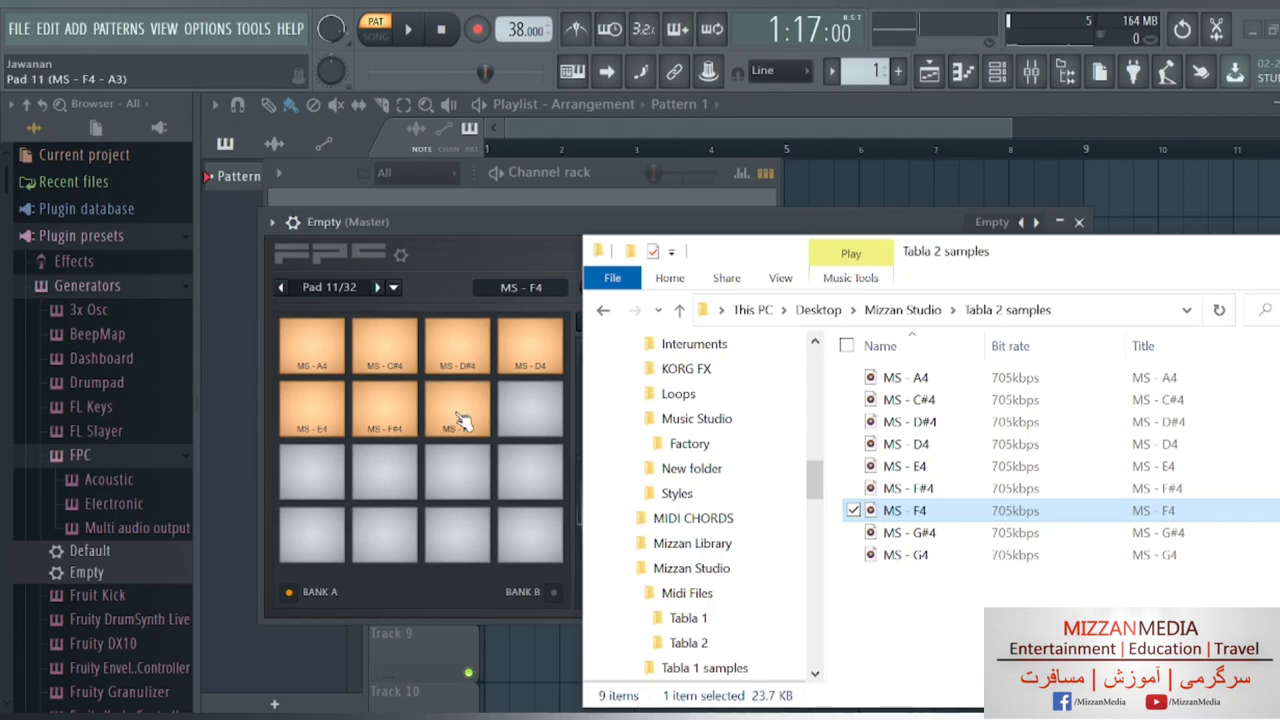
drag(923, 538, 548, 418)
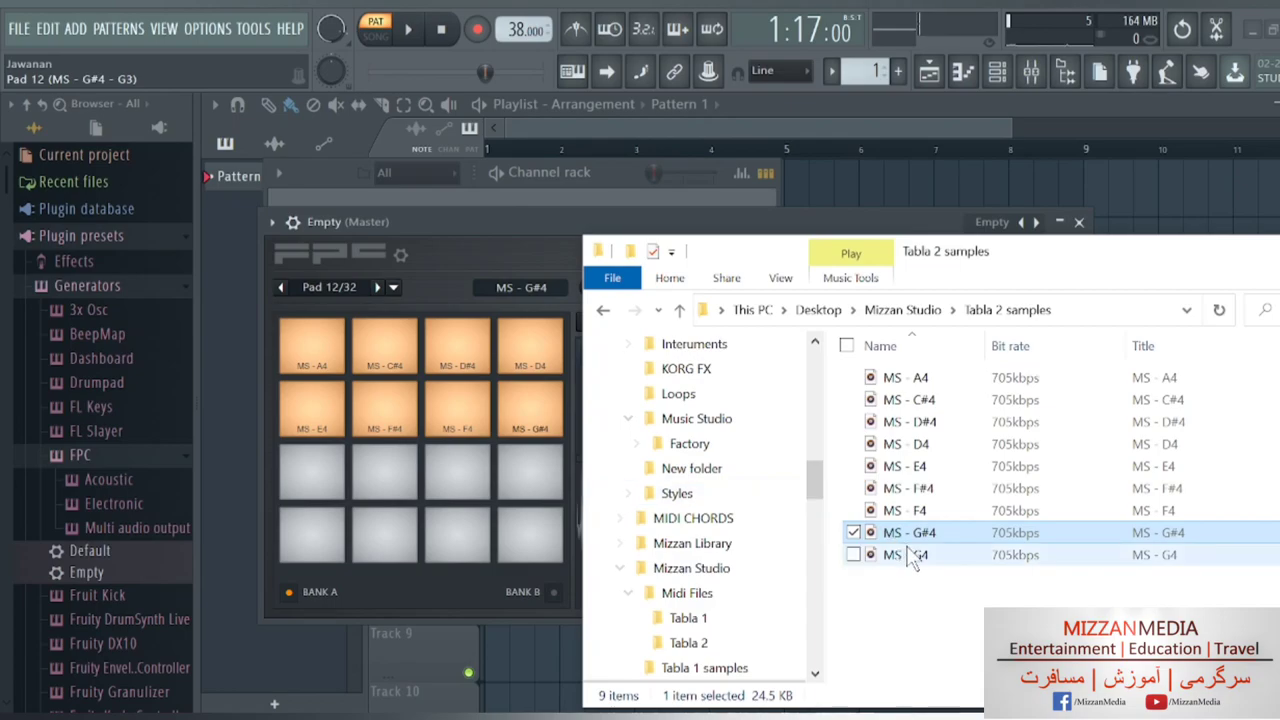
drag(905, 555, 322, 476)
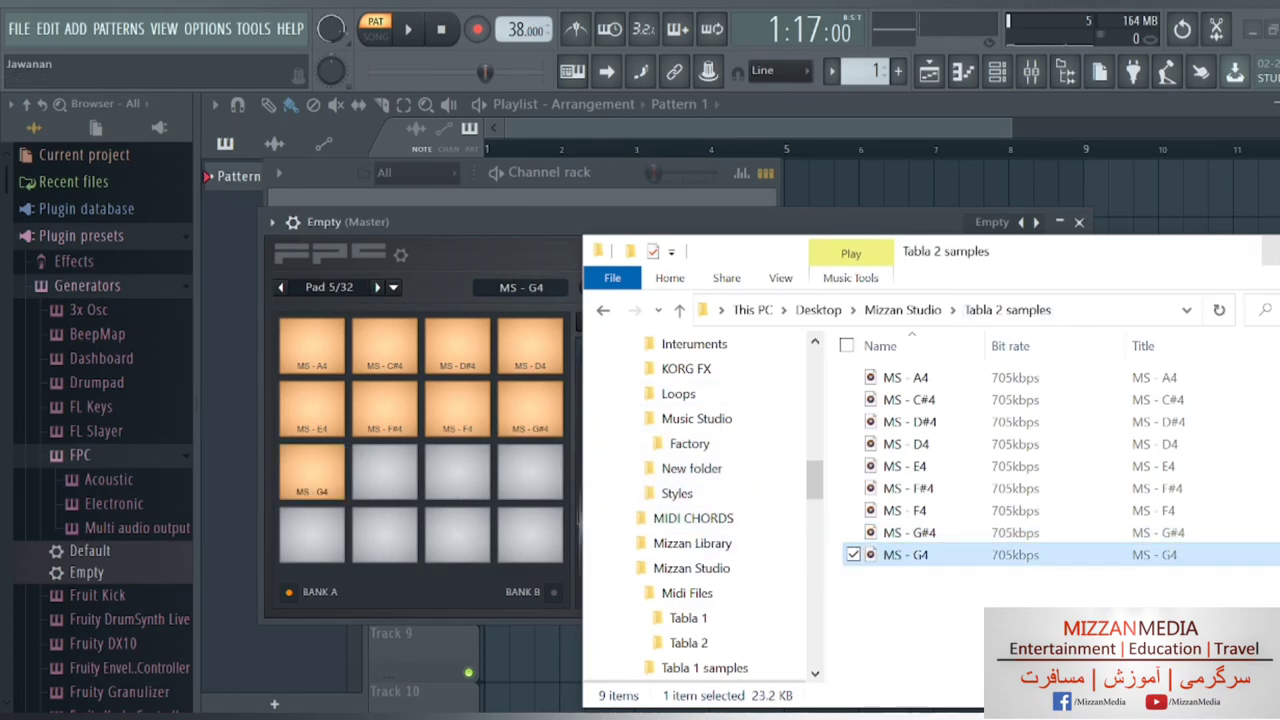
key(alt+Tab)
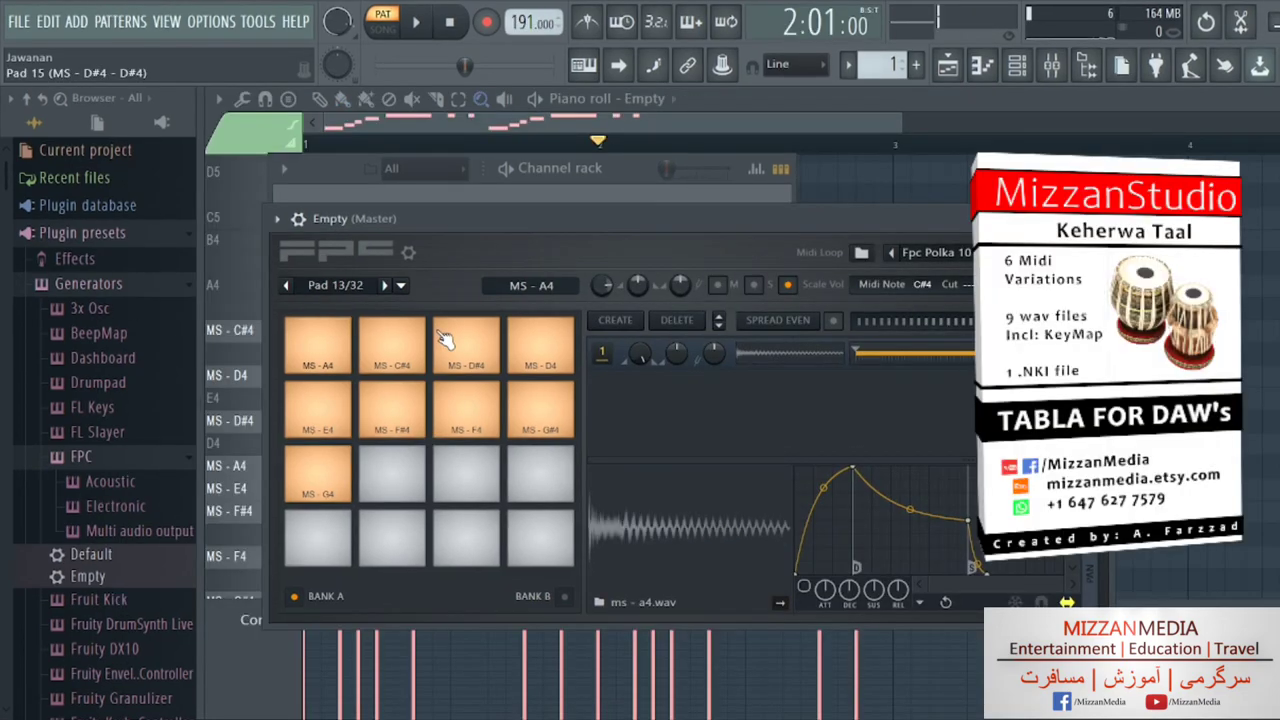
Audition the loaded tabla pads, including the MS - C#4 pad
click(395, 365)
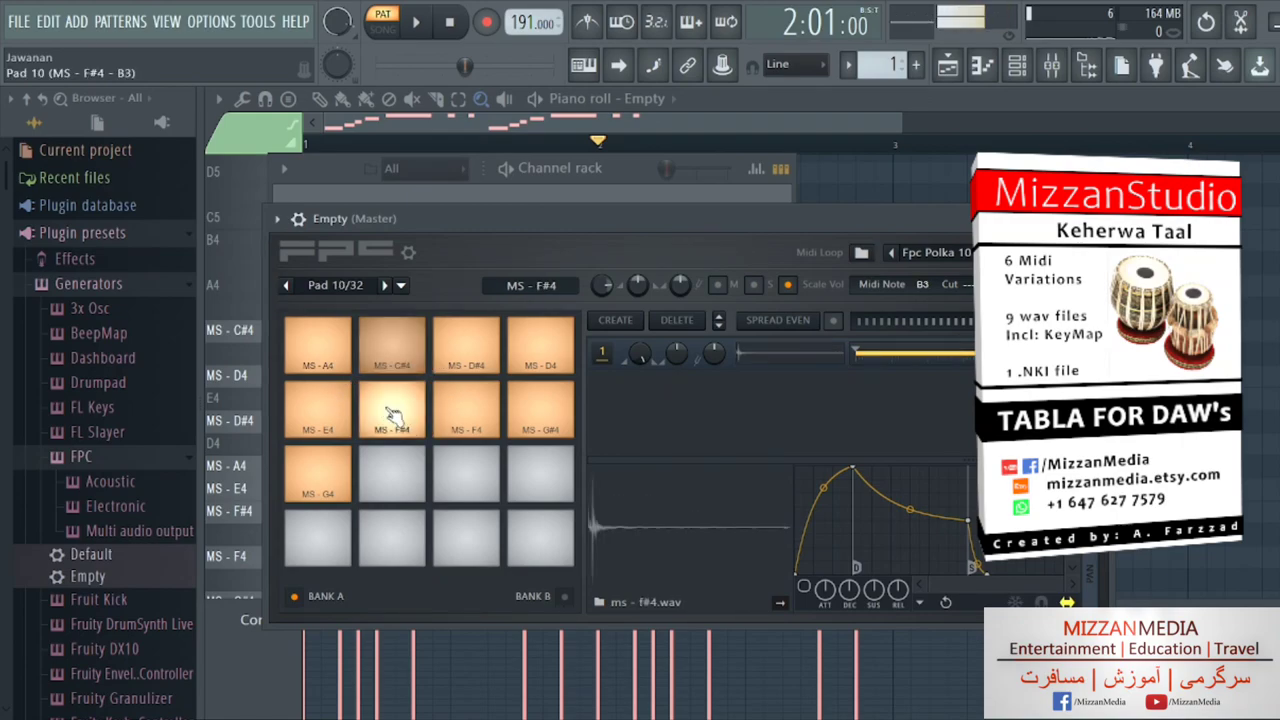
click(466, 410)
click(475, 365)
click(412, 365)
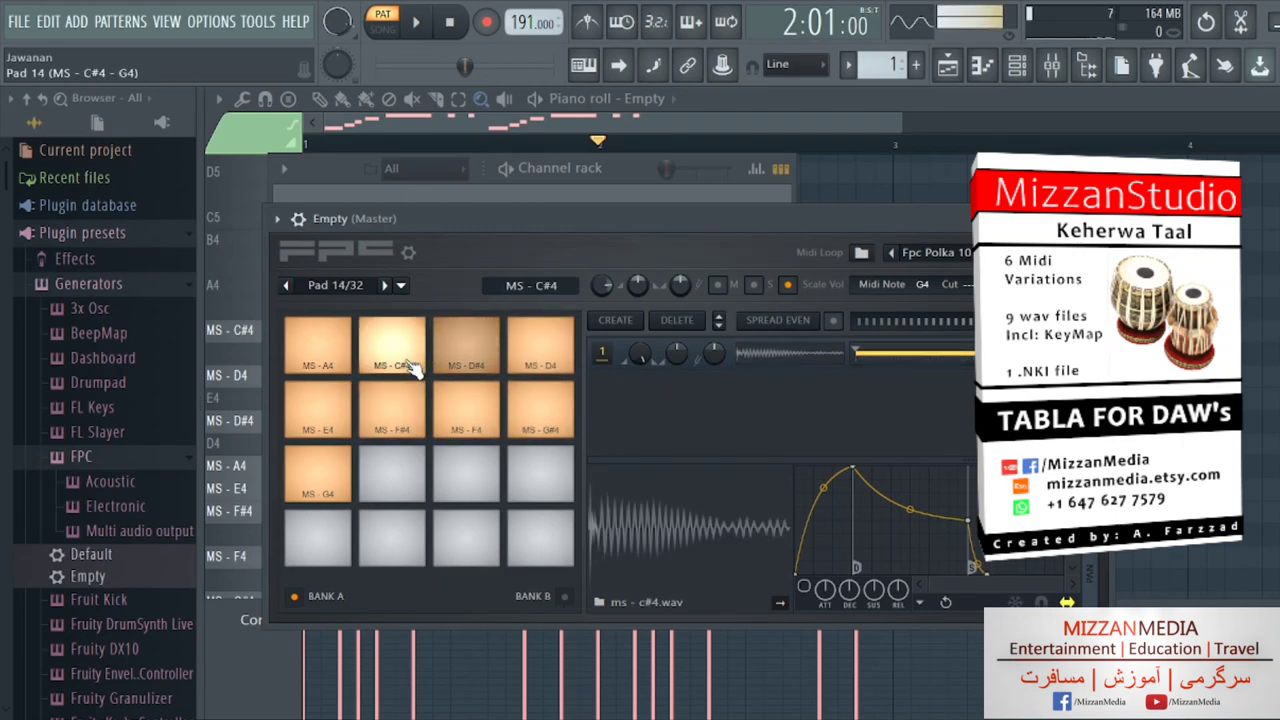
click(408, 362)
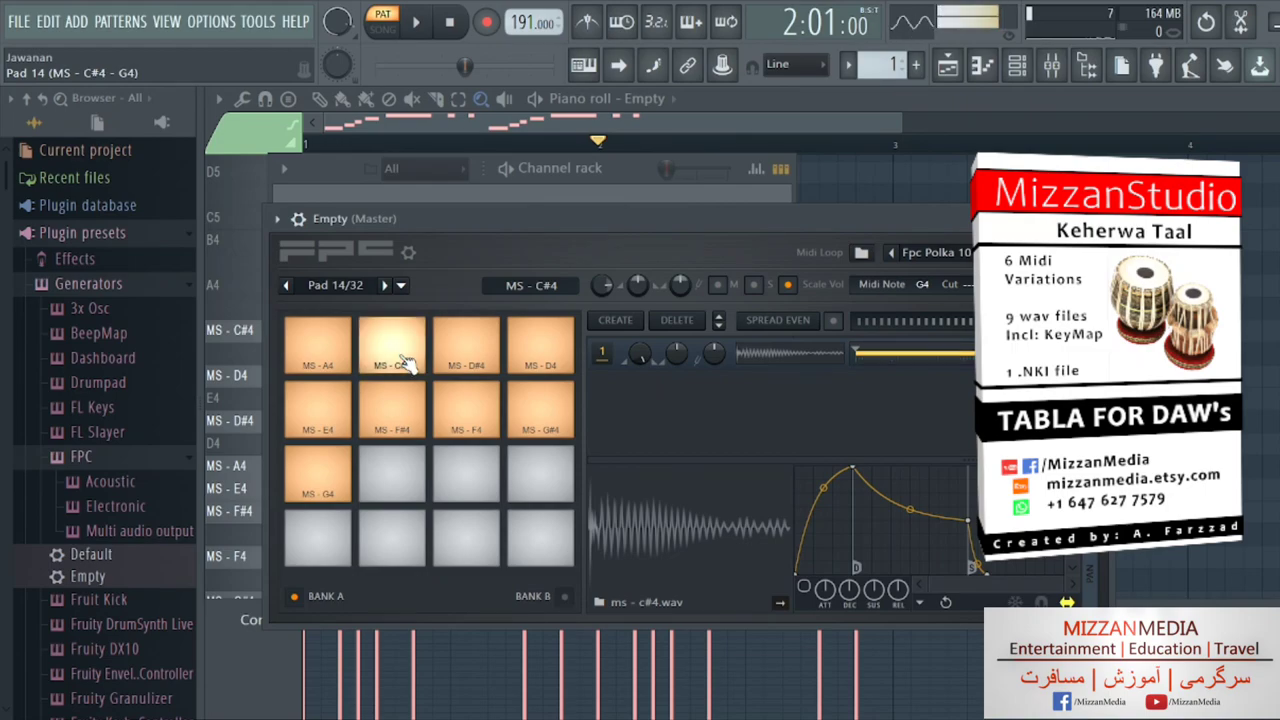
Preview the MS - C#4 waveform and retune it in cents with the layer Tune knob
click(662, 512)
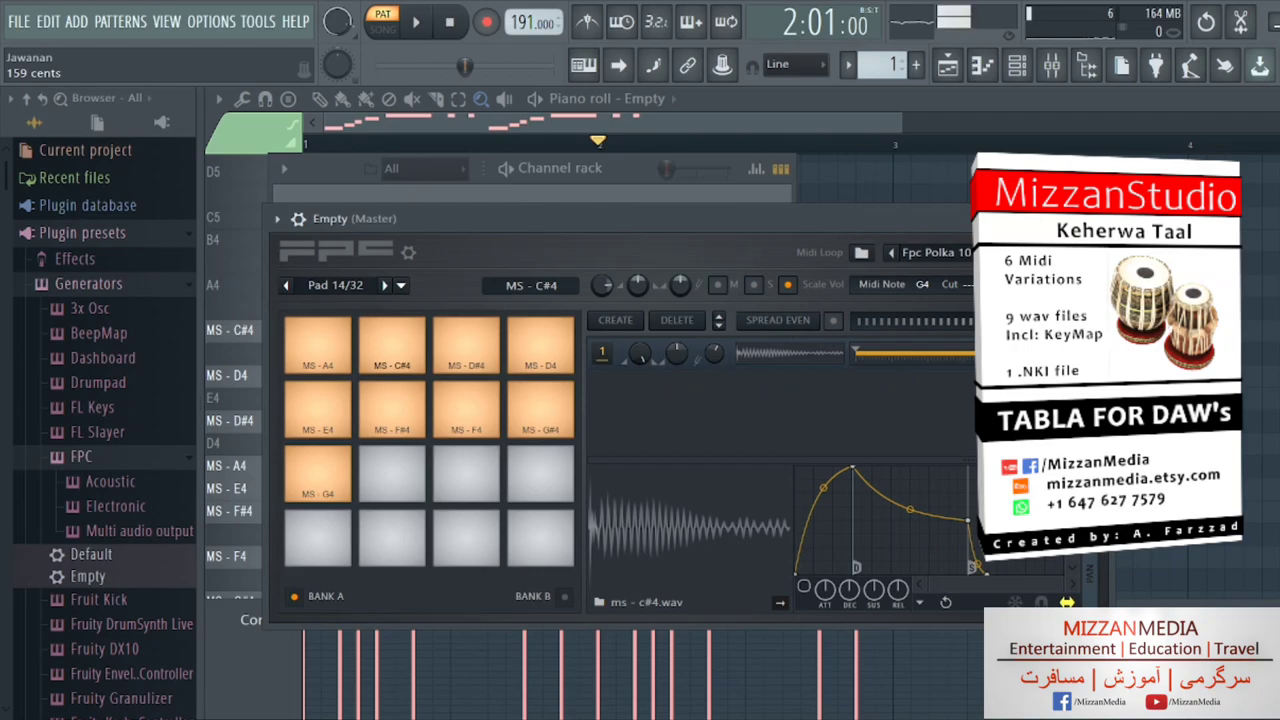
click(676, 527)
click(684, 526)
click(686, 526)
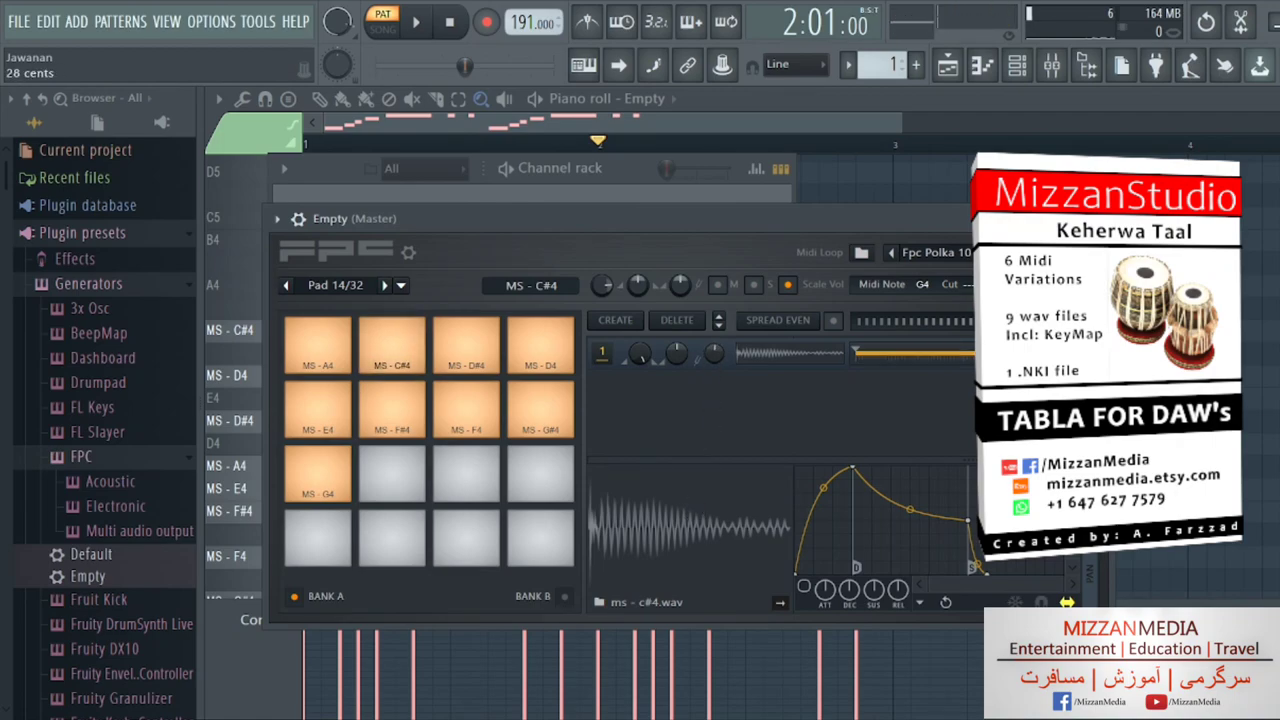
click(672, 550)
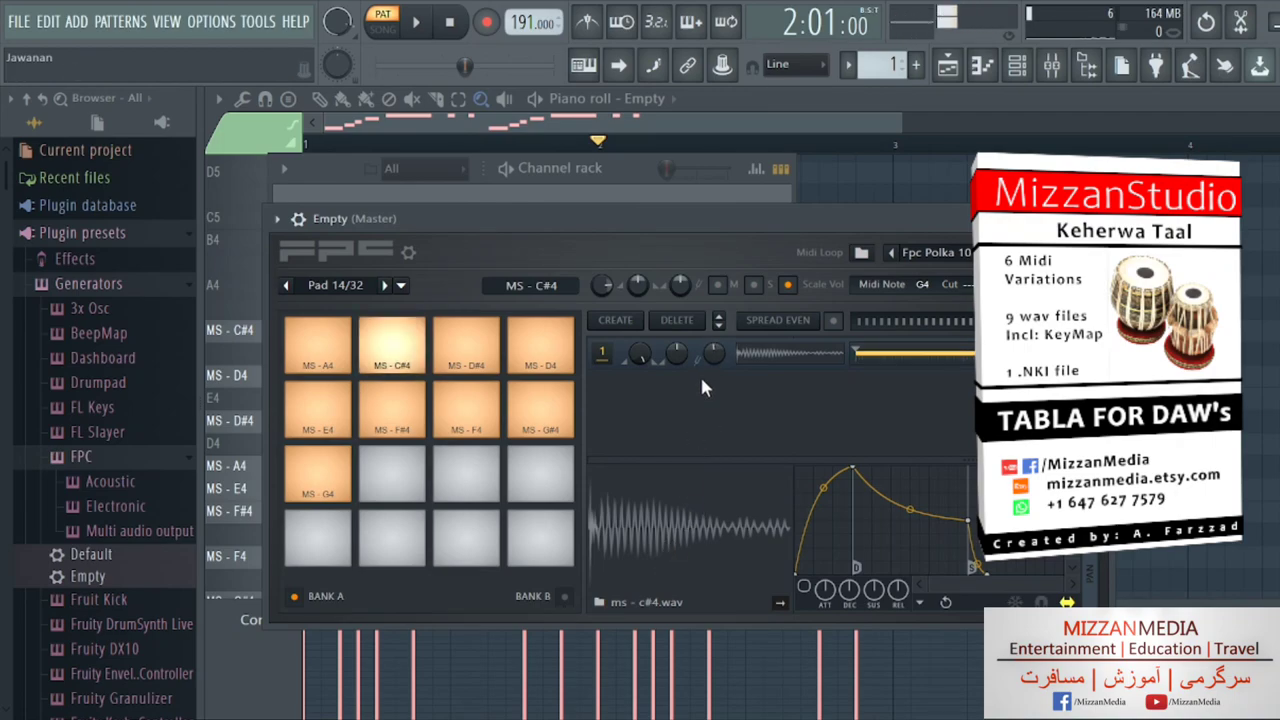
drag(712, 354, 703, 345)
Finish tuning C#4, then map the MS - A4 and MS - C#4 pads to MIDI notes A4 and C#4
click(680, 530)
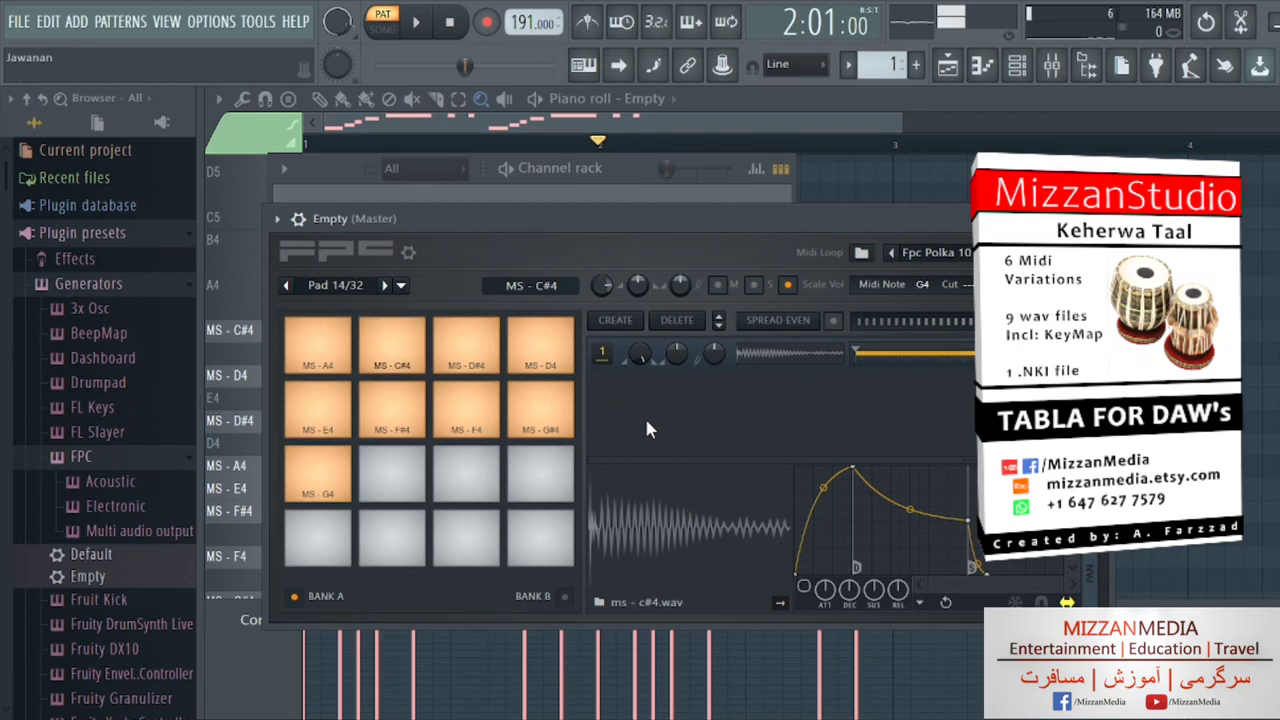
click(326, 366)
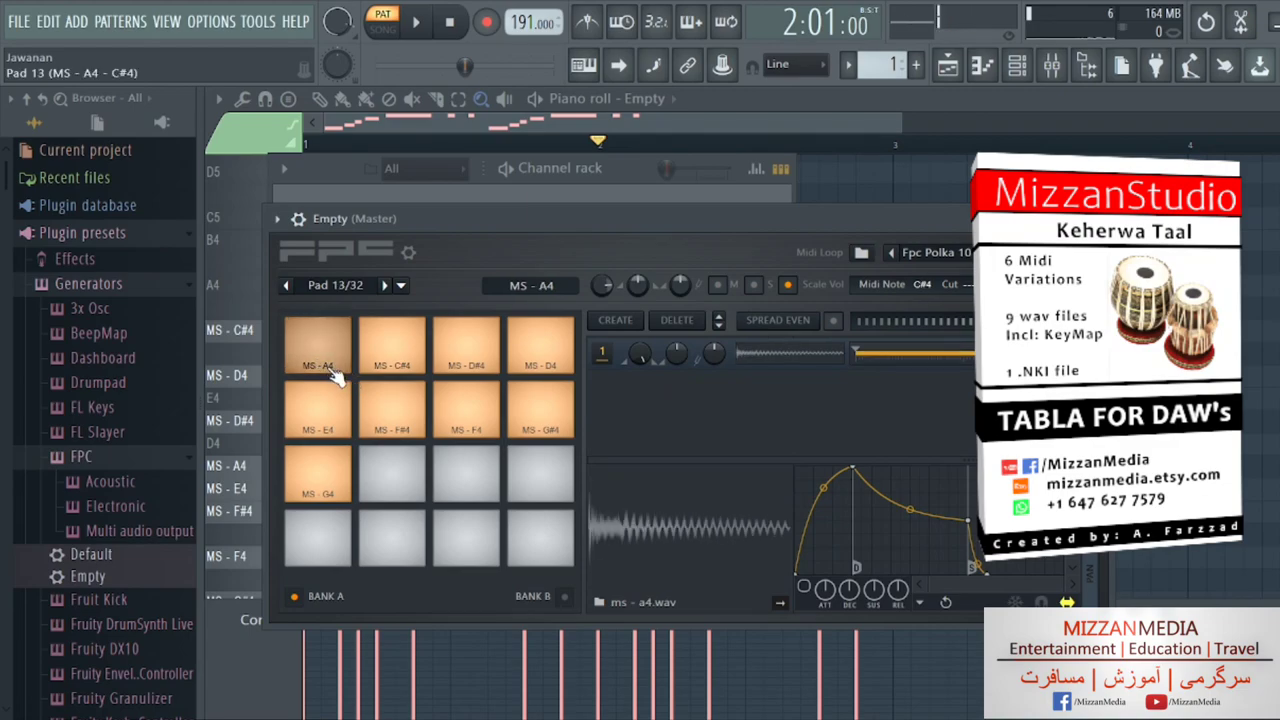
click(328, 370)
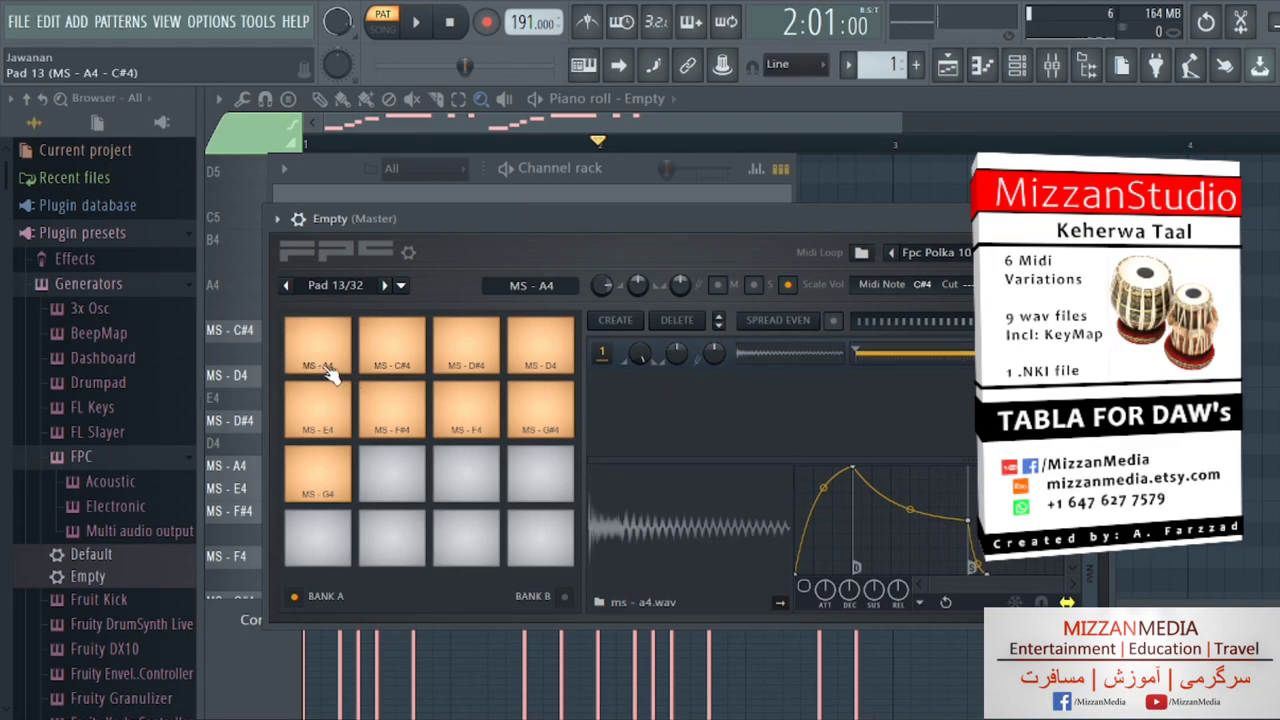
click(925, 286)
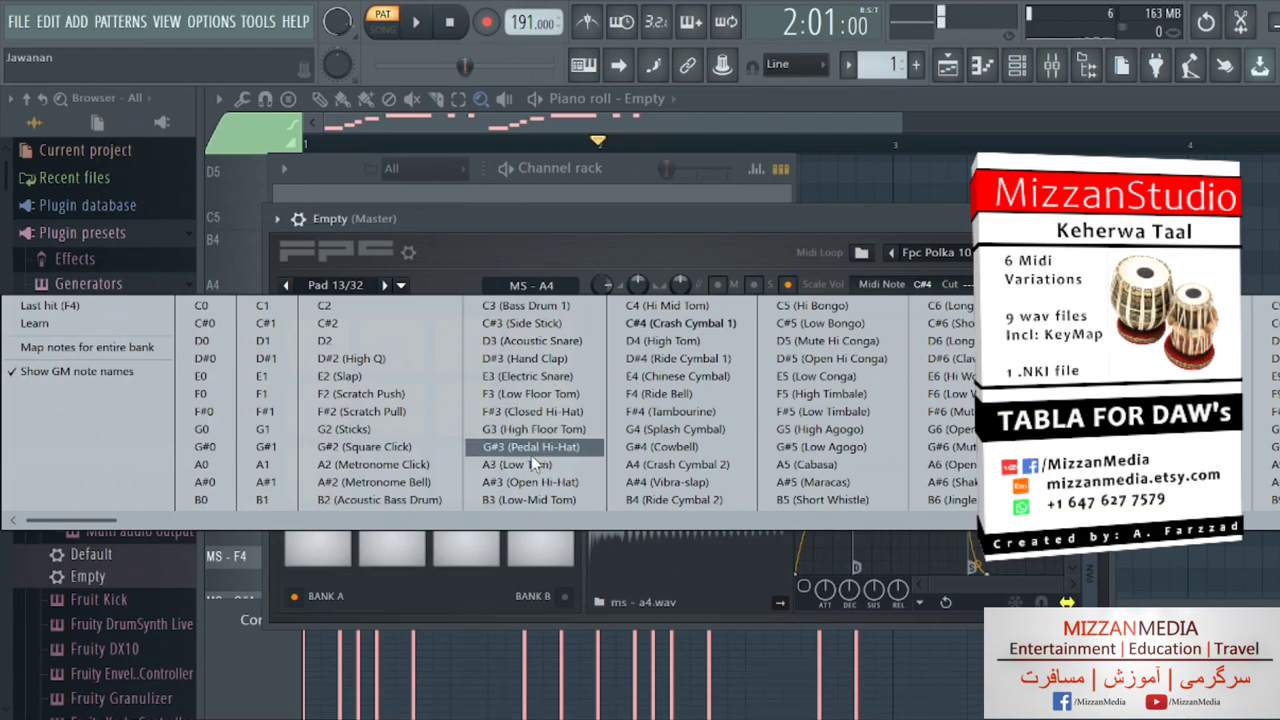
click(650, 467)
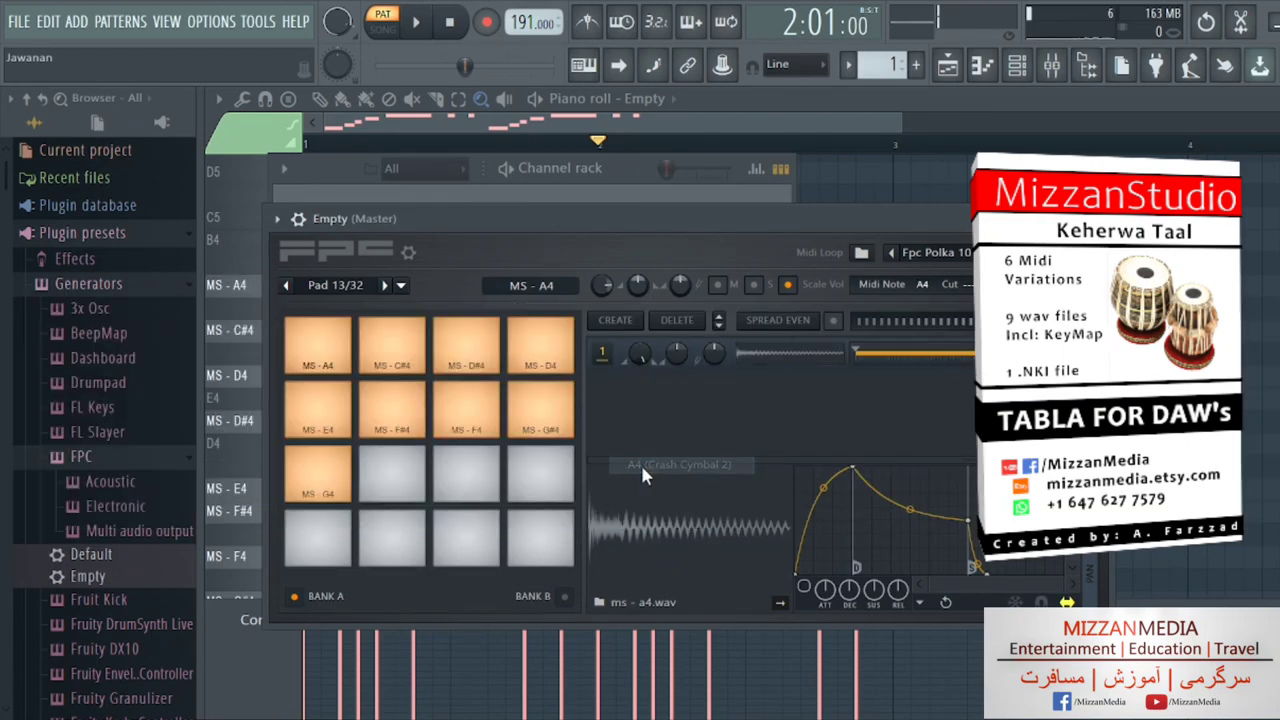
click(412, 372)
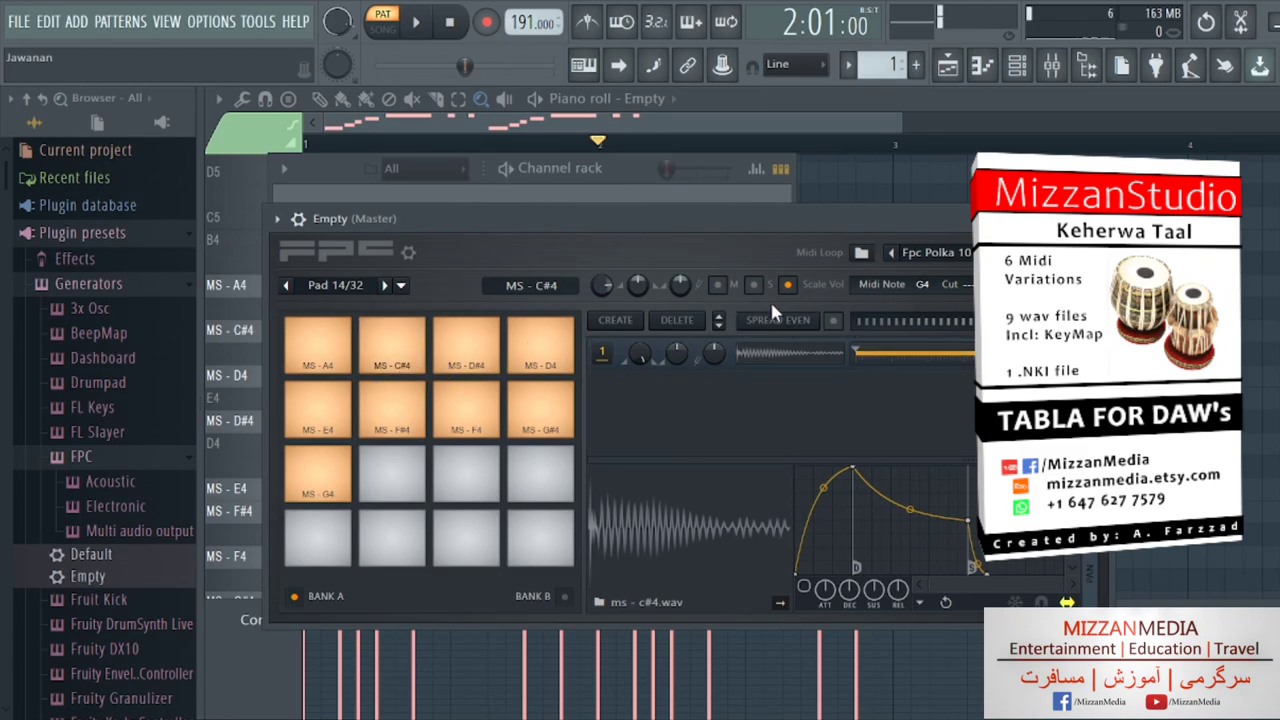
click(926, 287)
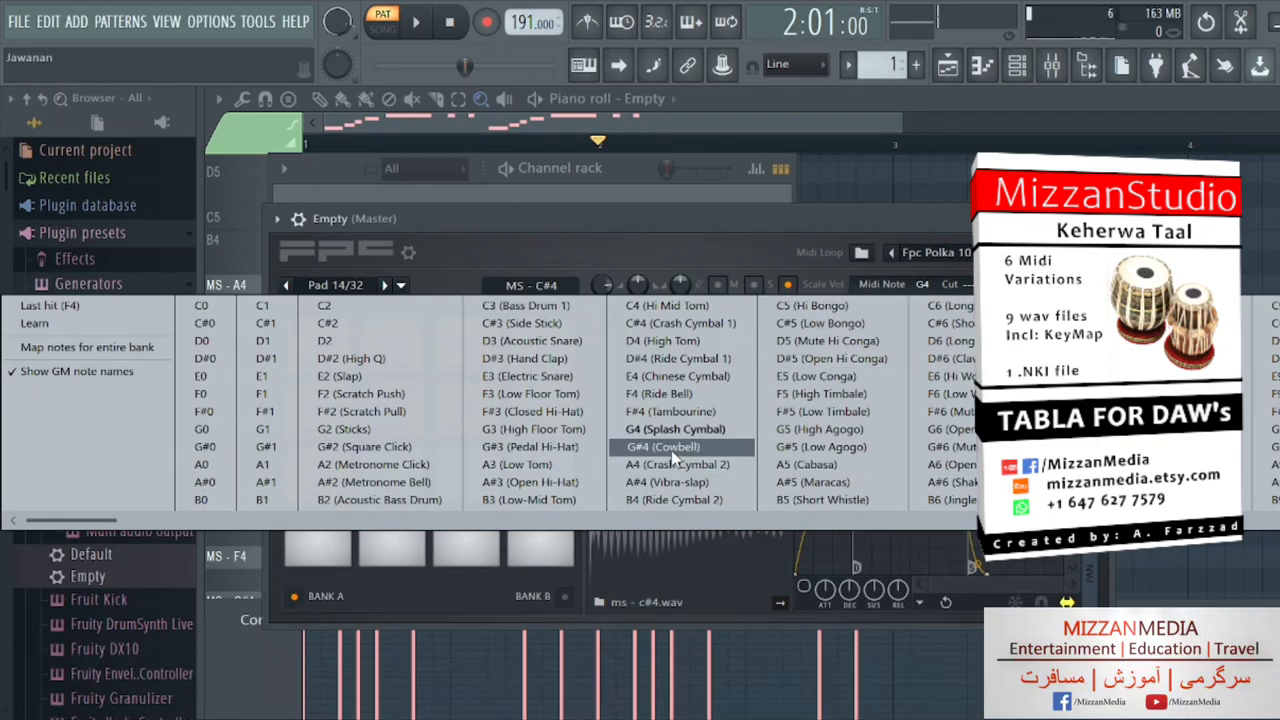
click(645, 330)
Map the MS - D4 and MS - E4 pads to MIDI notes D4 and E4
click(466, 350)
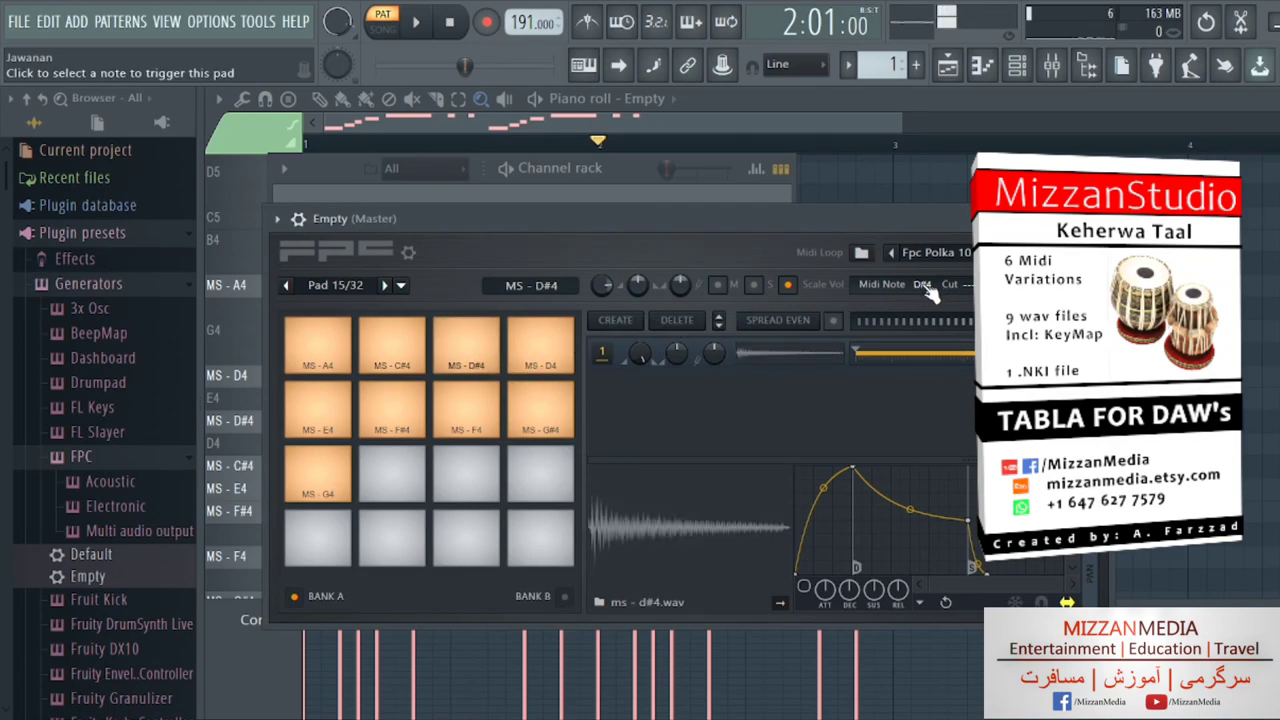
click(552, 356)
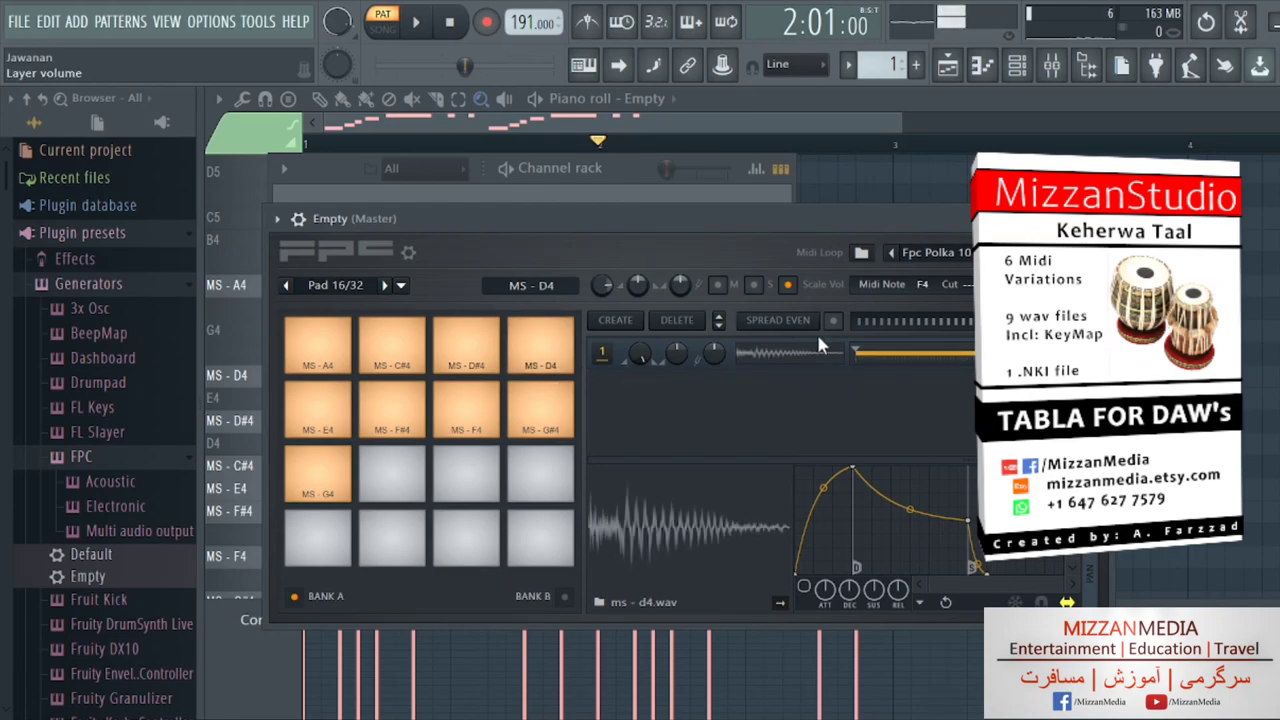
click(924, 286)
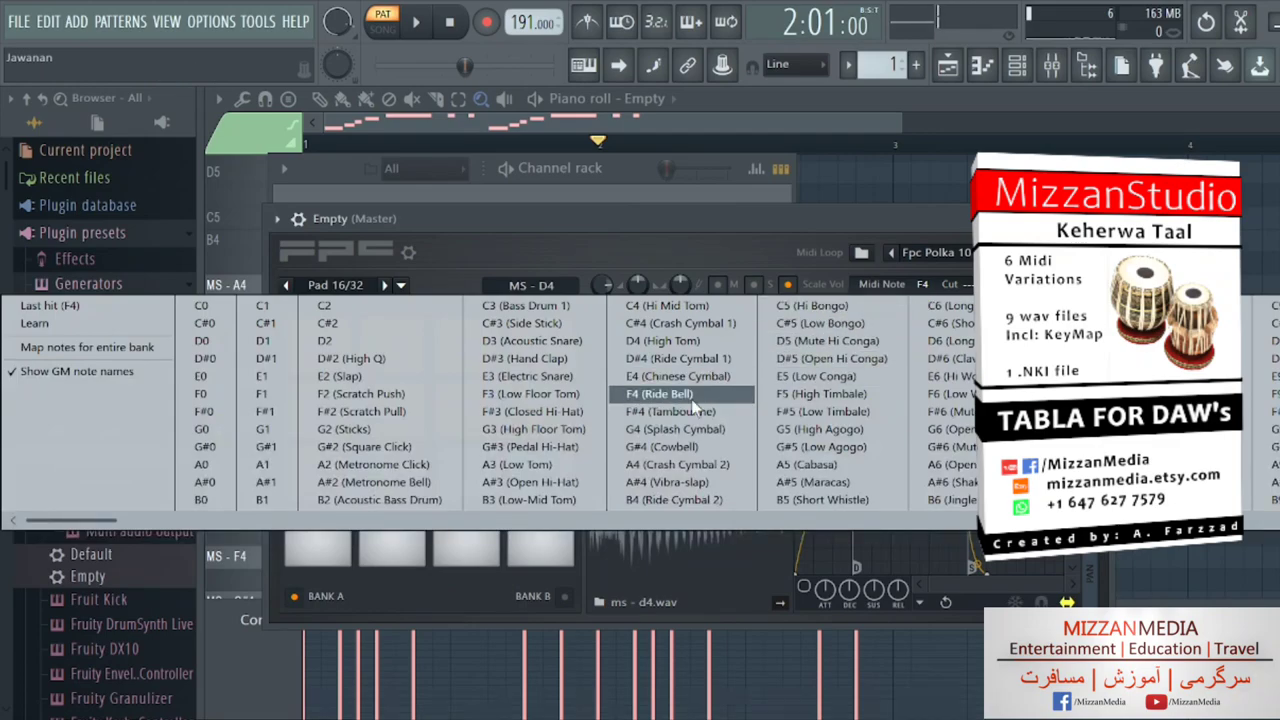
click(654, 341)
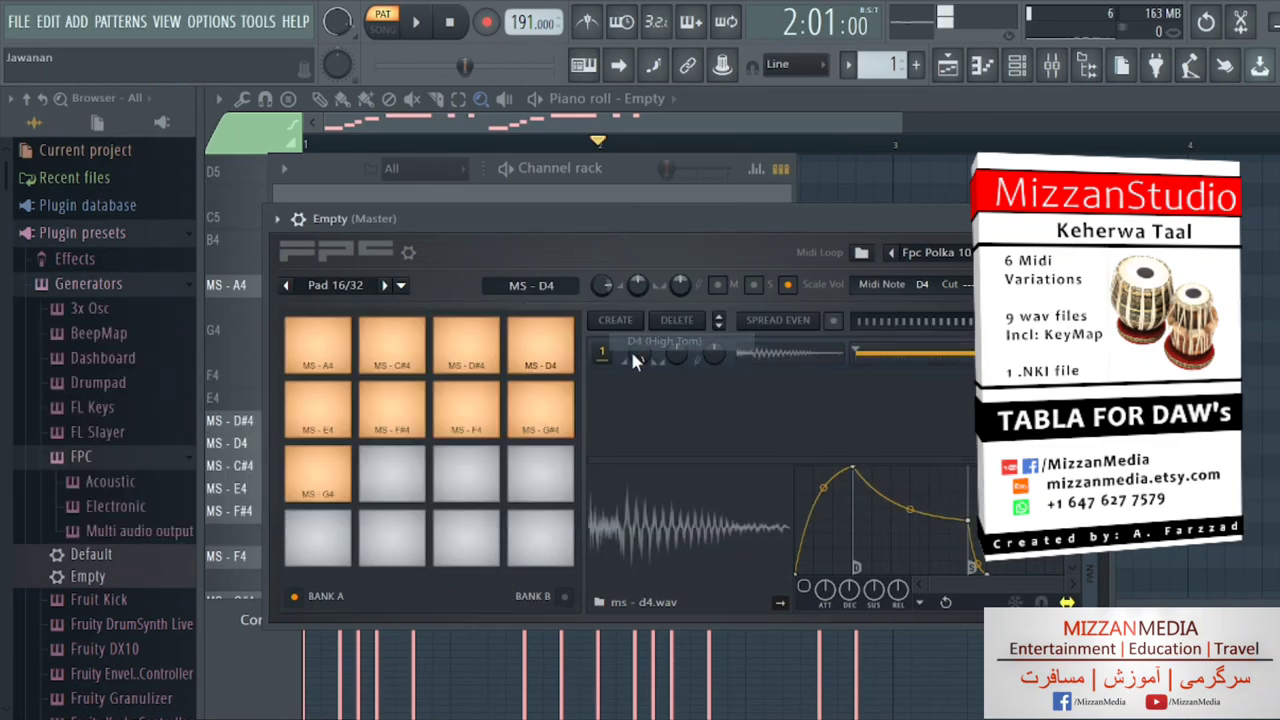
click(346, 426)
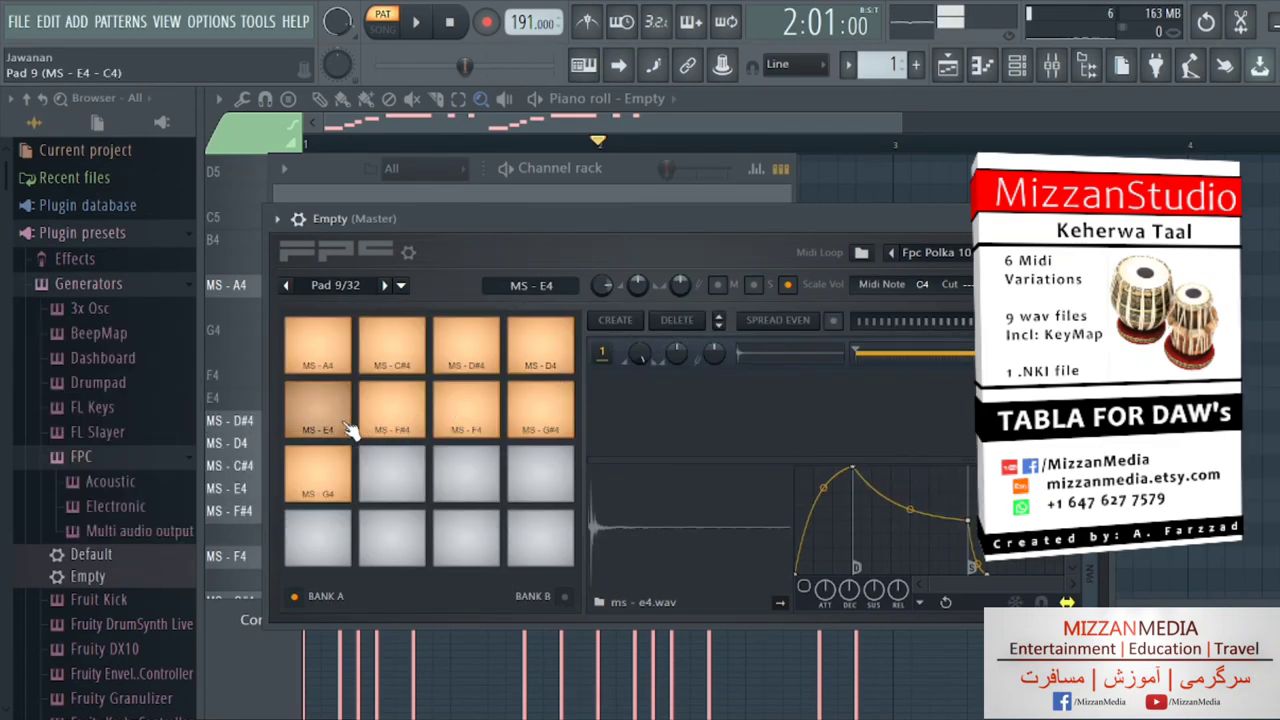
click(938, 289)
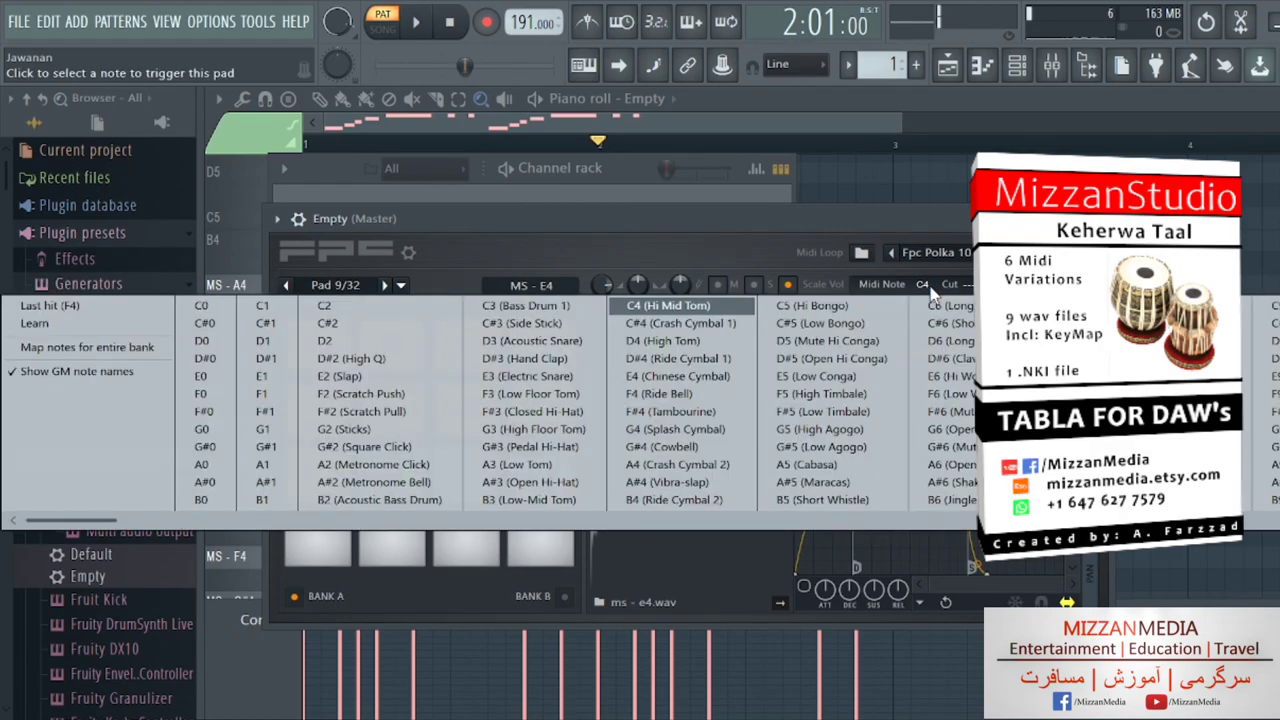
click(684, 375)
Map the MS - F#4 and MS - F4 pads to MIDI notes F#4 and F4
click(390, 412)
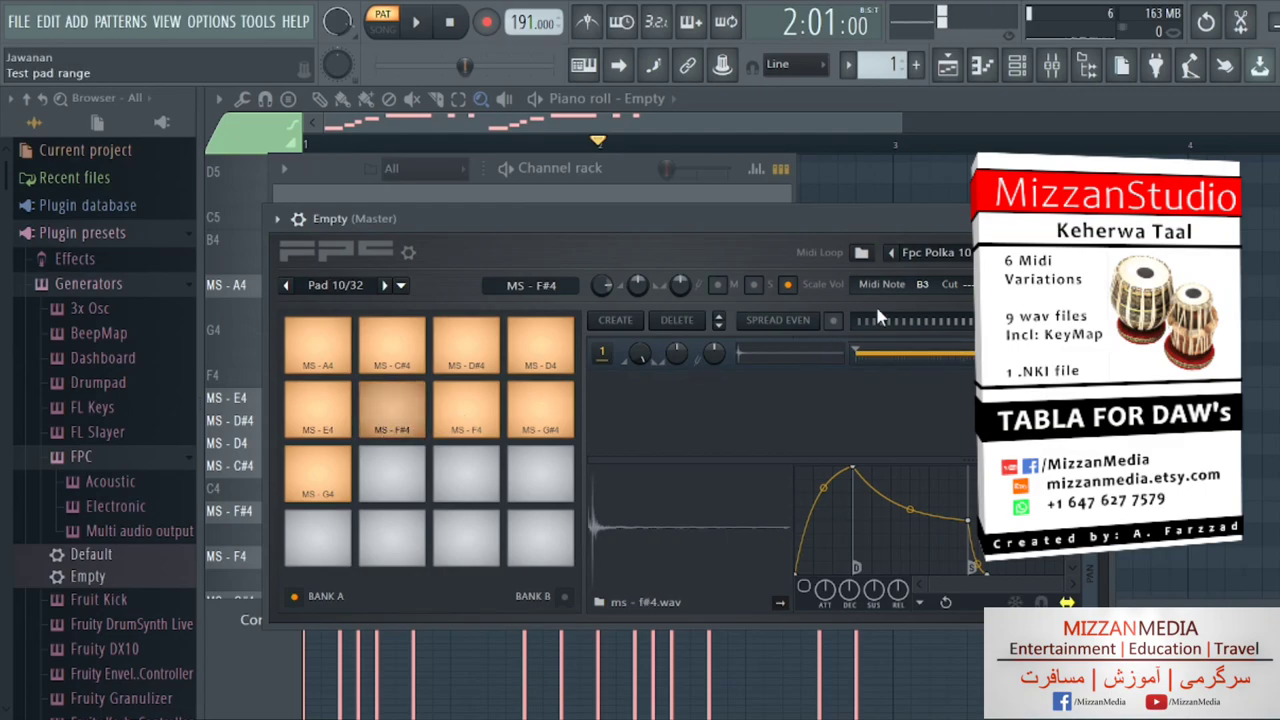
click(930, 289)
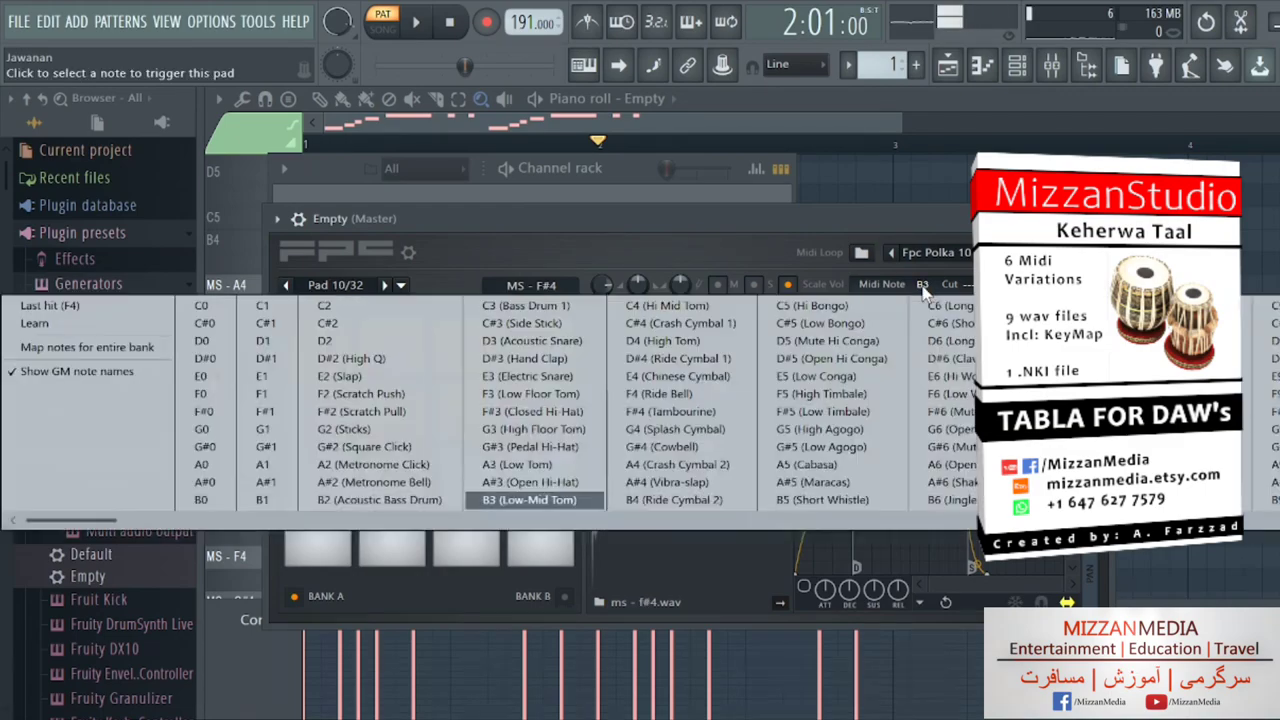
click(650, 414)
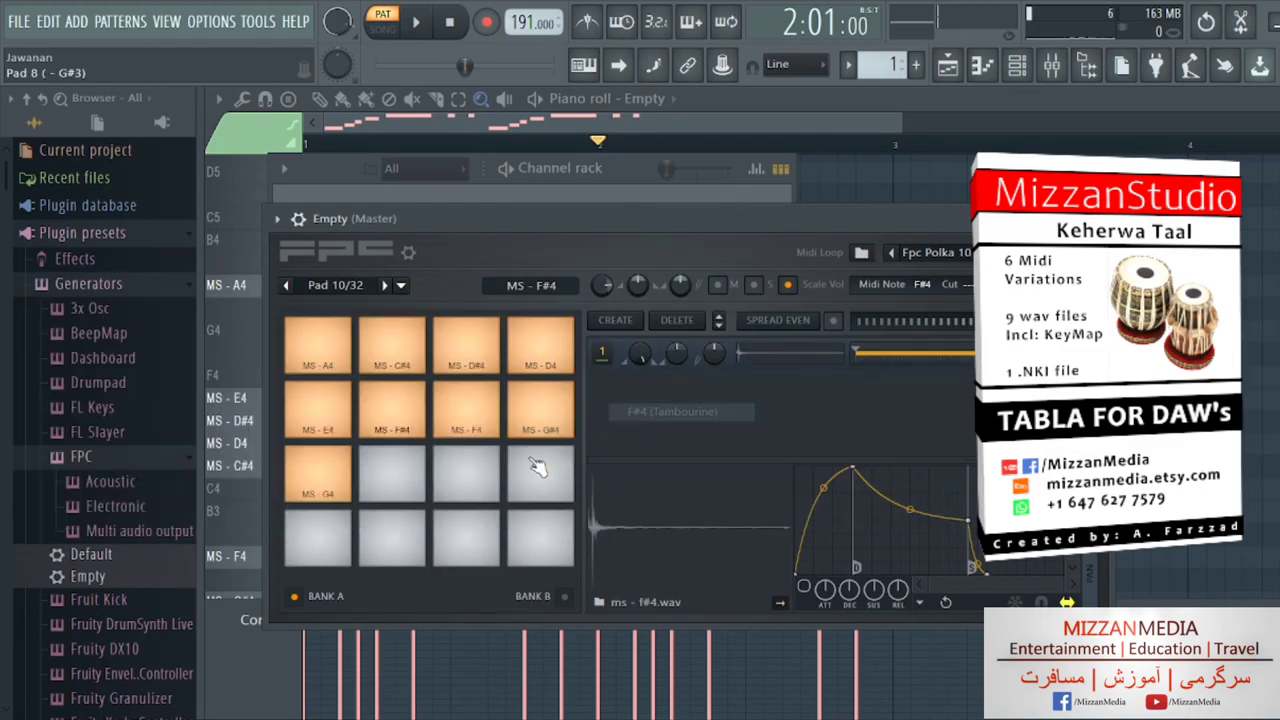
click(466, 410)
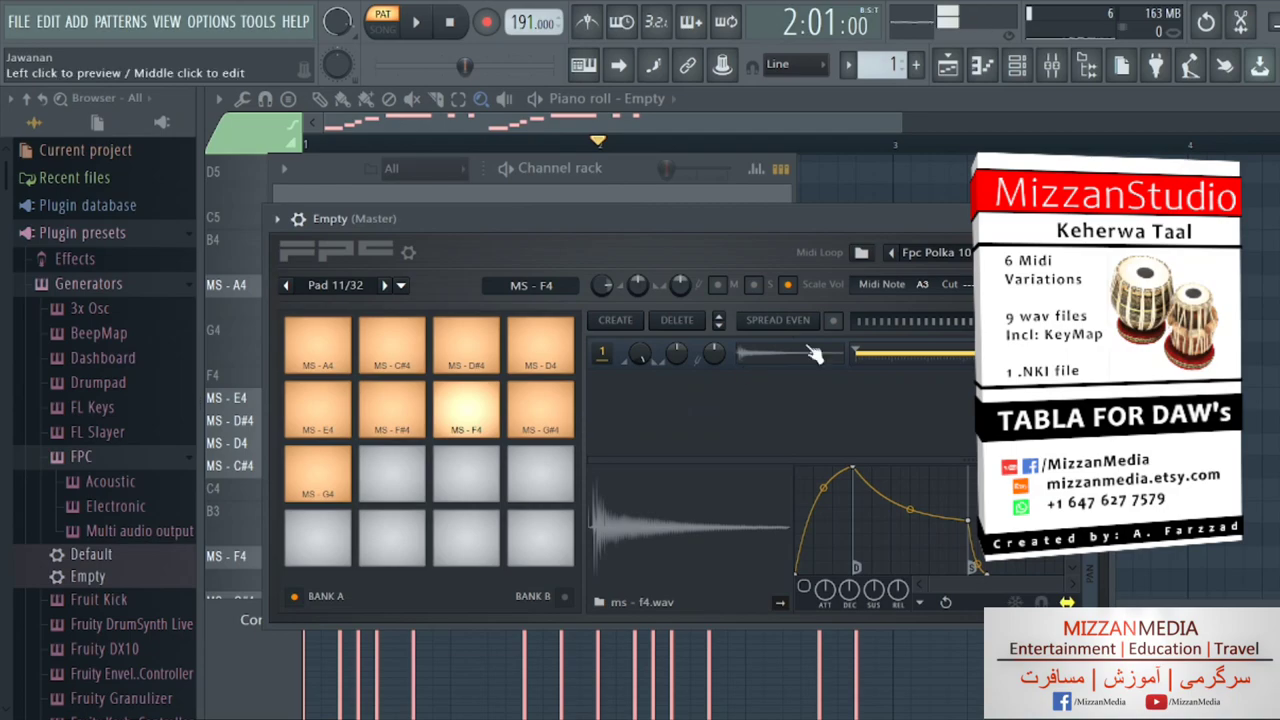
click(924, 285)
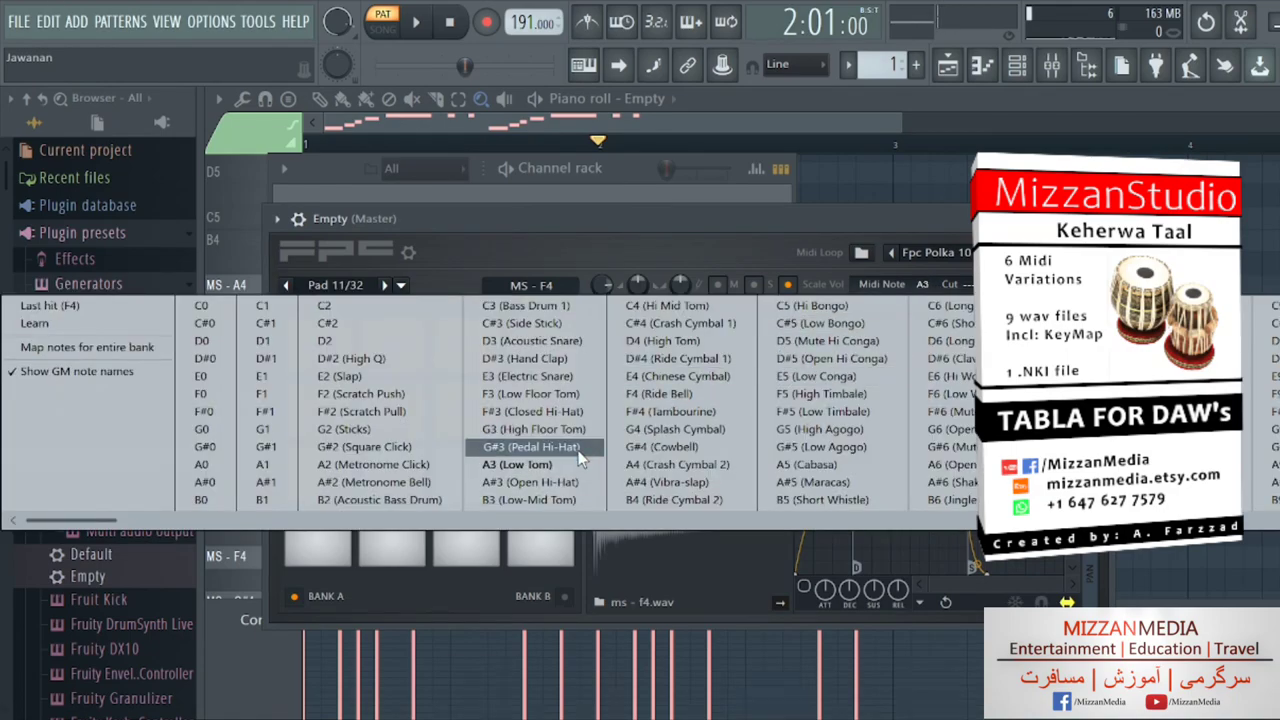
click(651, 395)
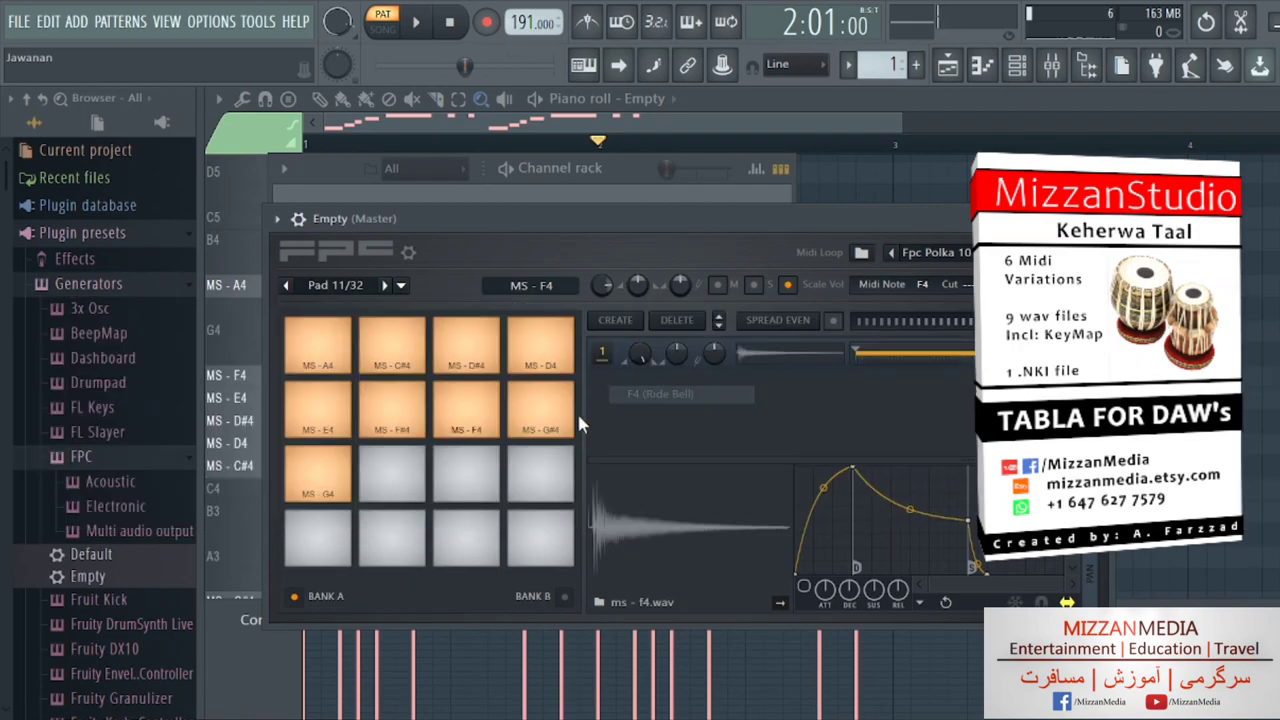
Map the MS - G#4 and MS - G4 pads to MIDI notes G#4 and G4
click(548, 437)
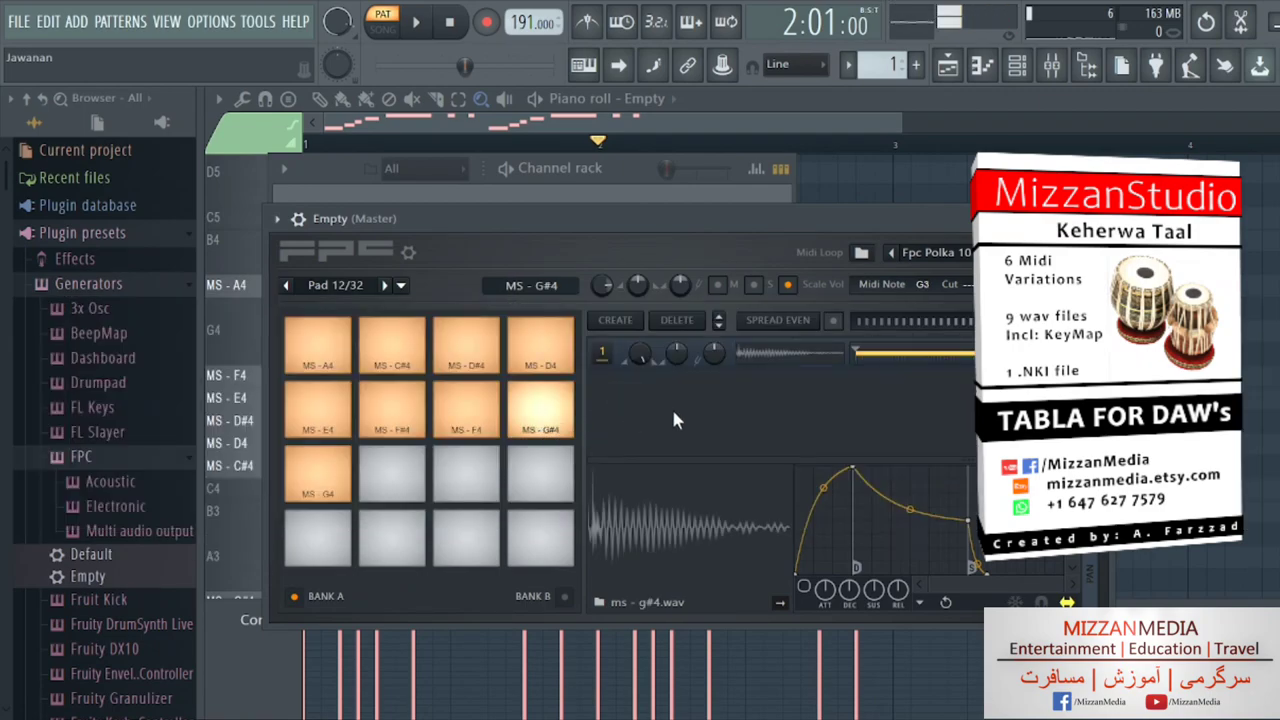
click(924, 287)
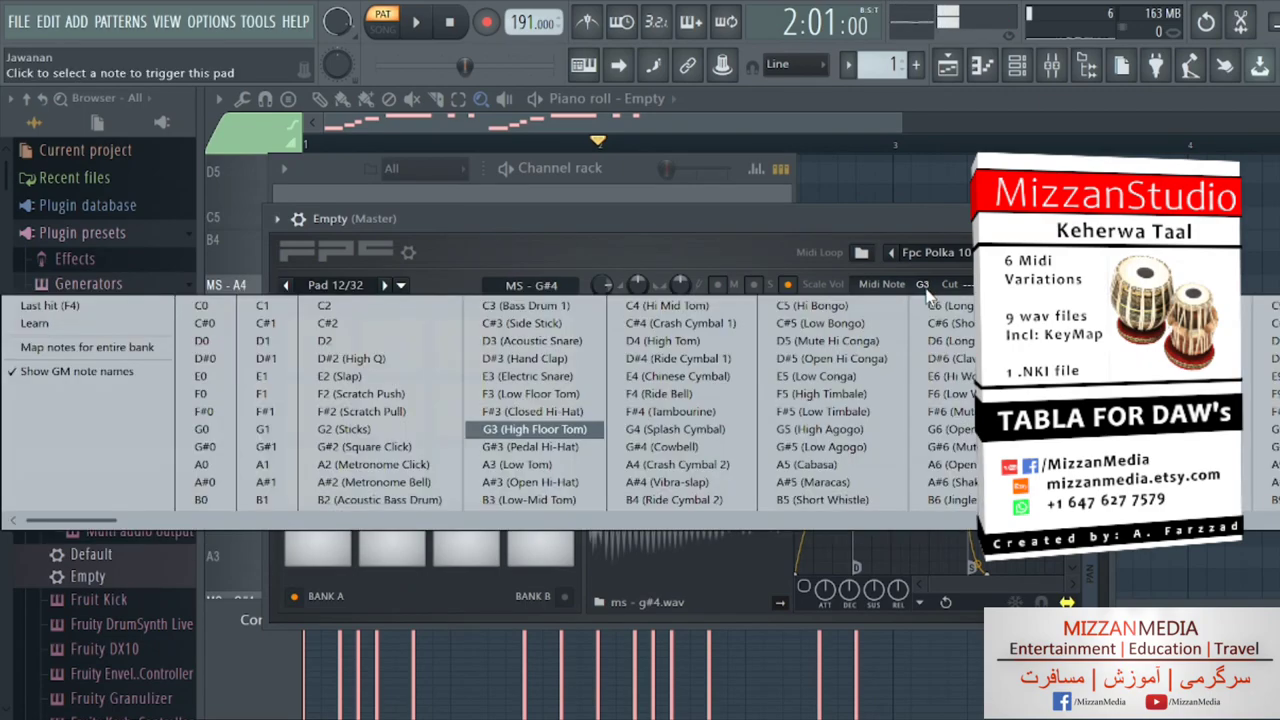
click(668, 444)
click(338, 488)
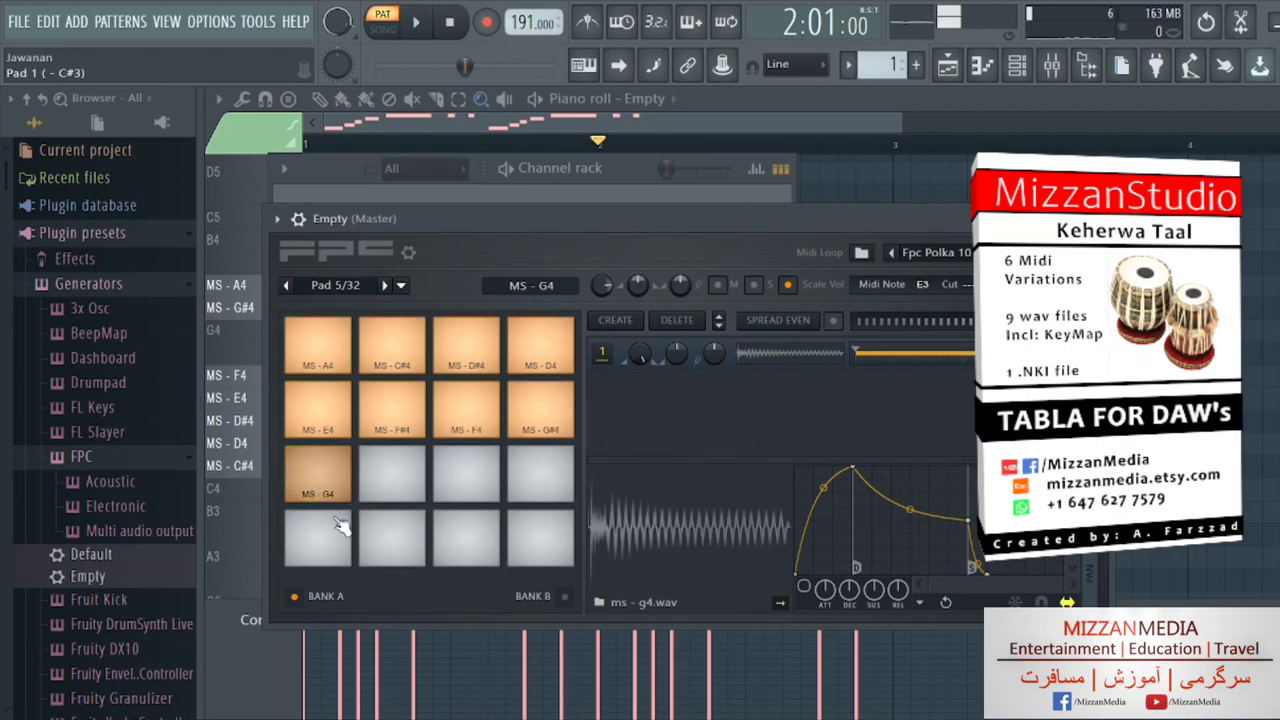
click(922, 286)
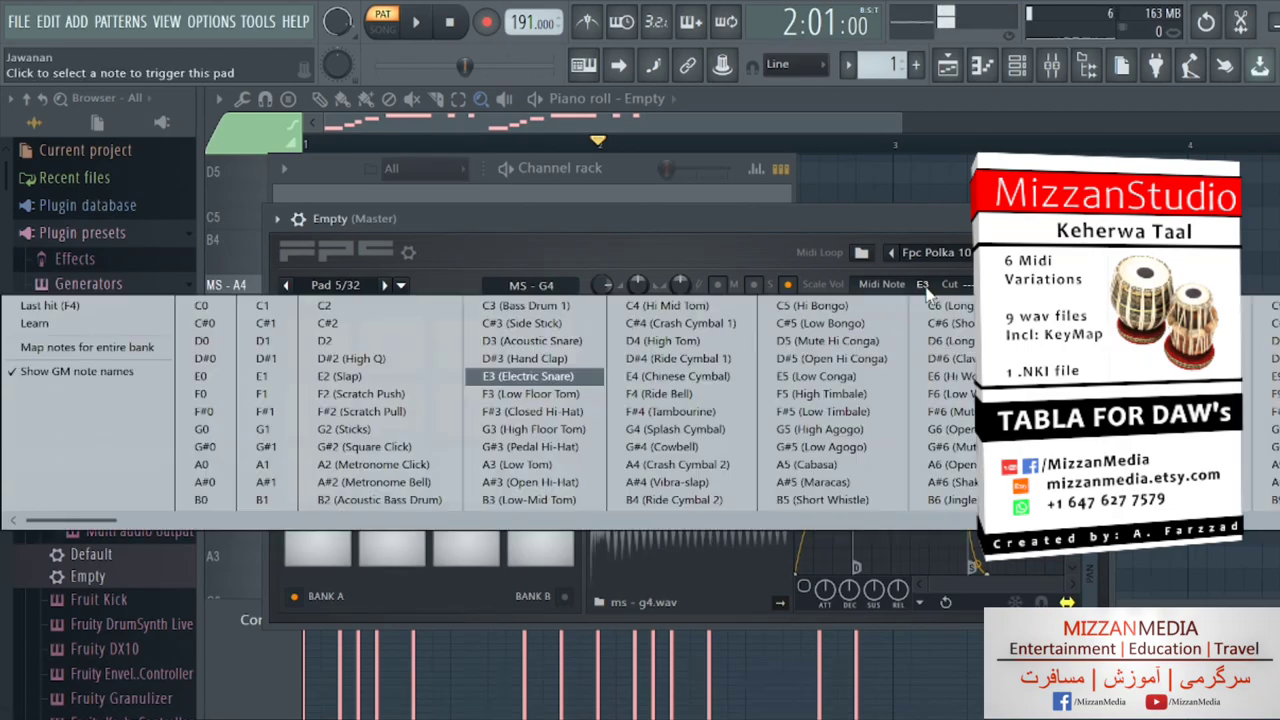
click(683, 430)
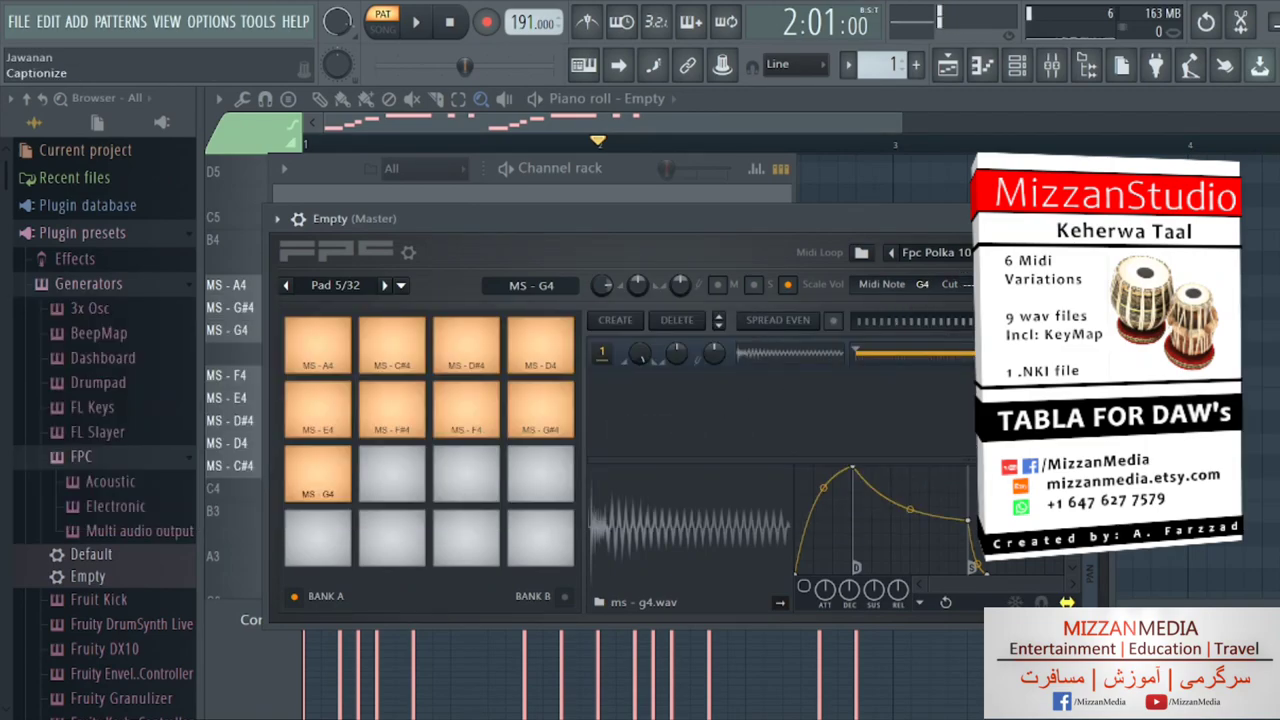
Load Keherwa V1 onto the Empty channel, play it and lower the tempo to 98 BPM
key(Escape)
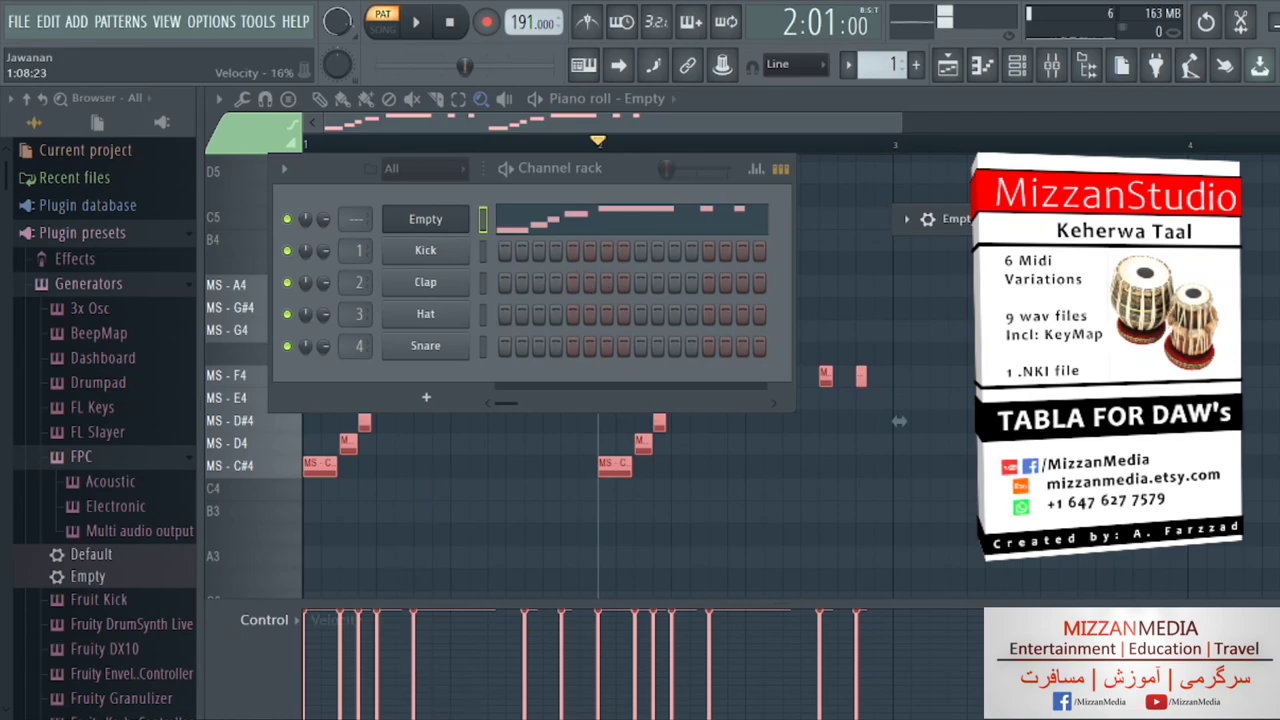
key(alt+Tab)
click(944, 379)
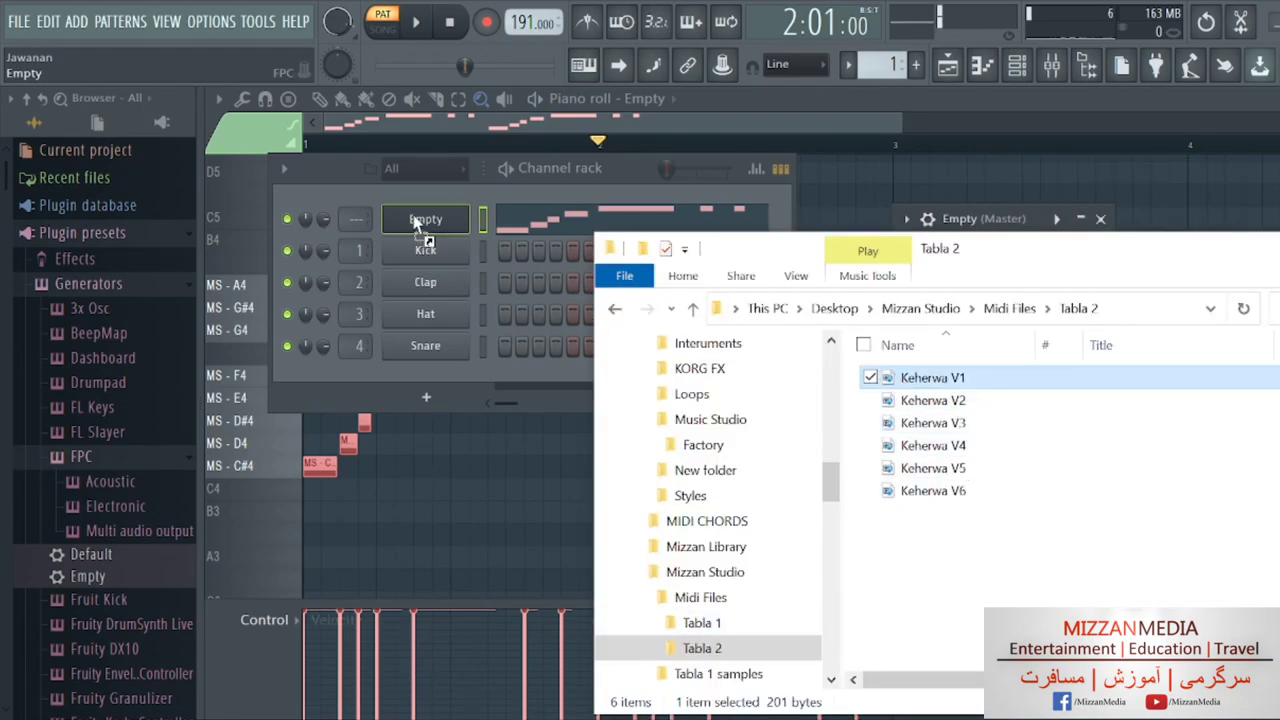
drag(420, 226, 425, 228)
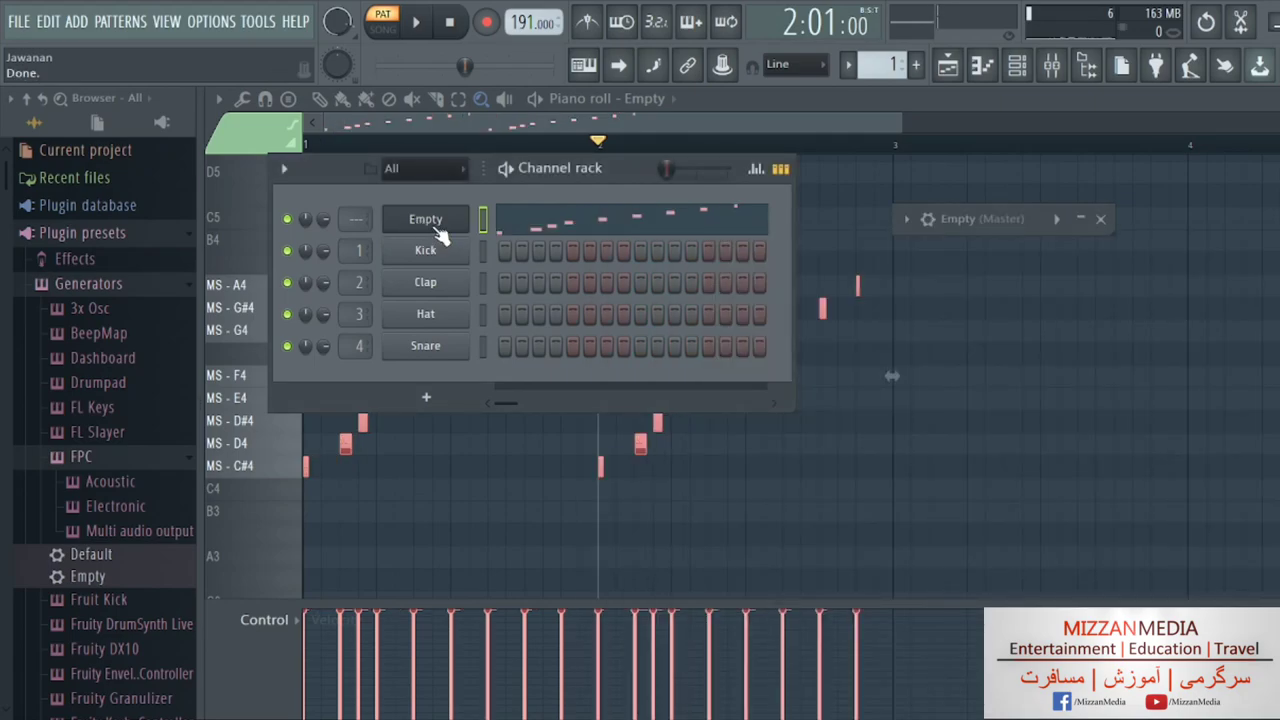
click(418, 28)
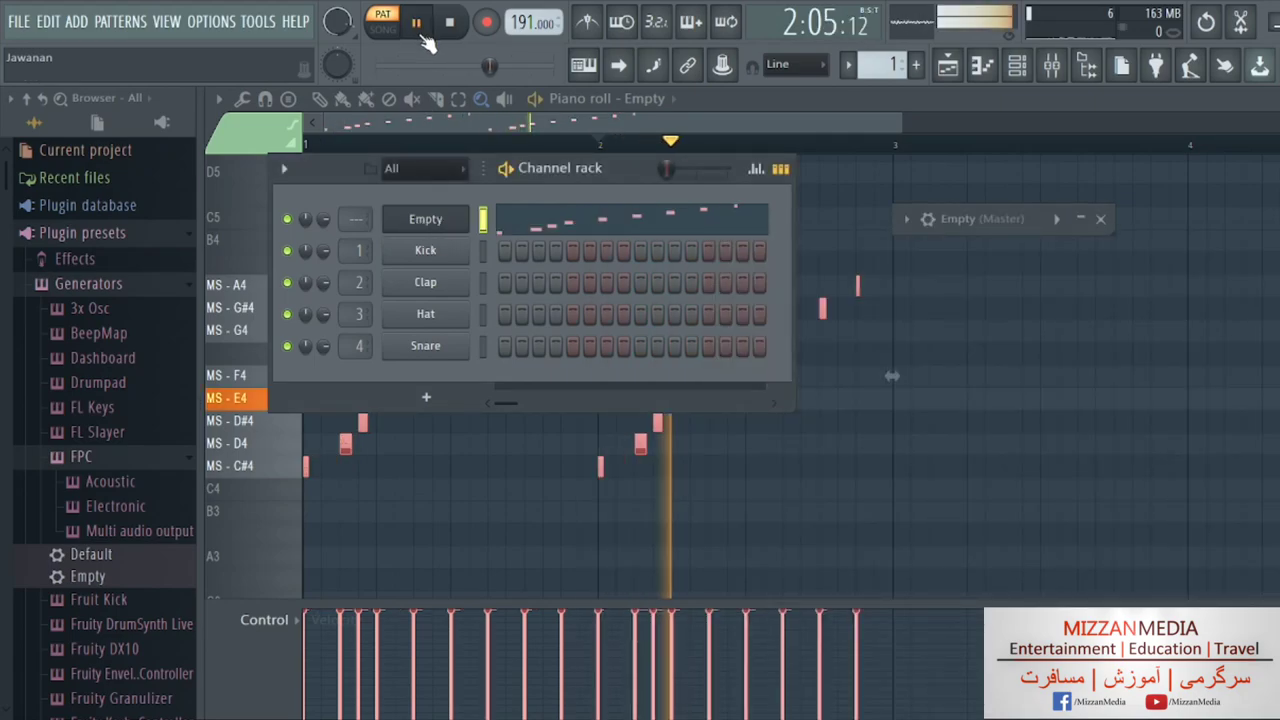
drag(524, 22, 524, 108)
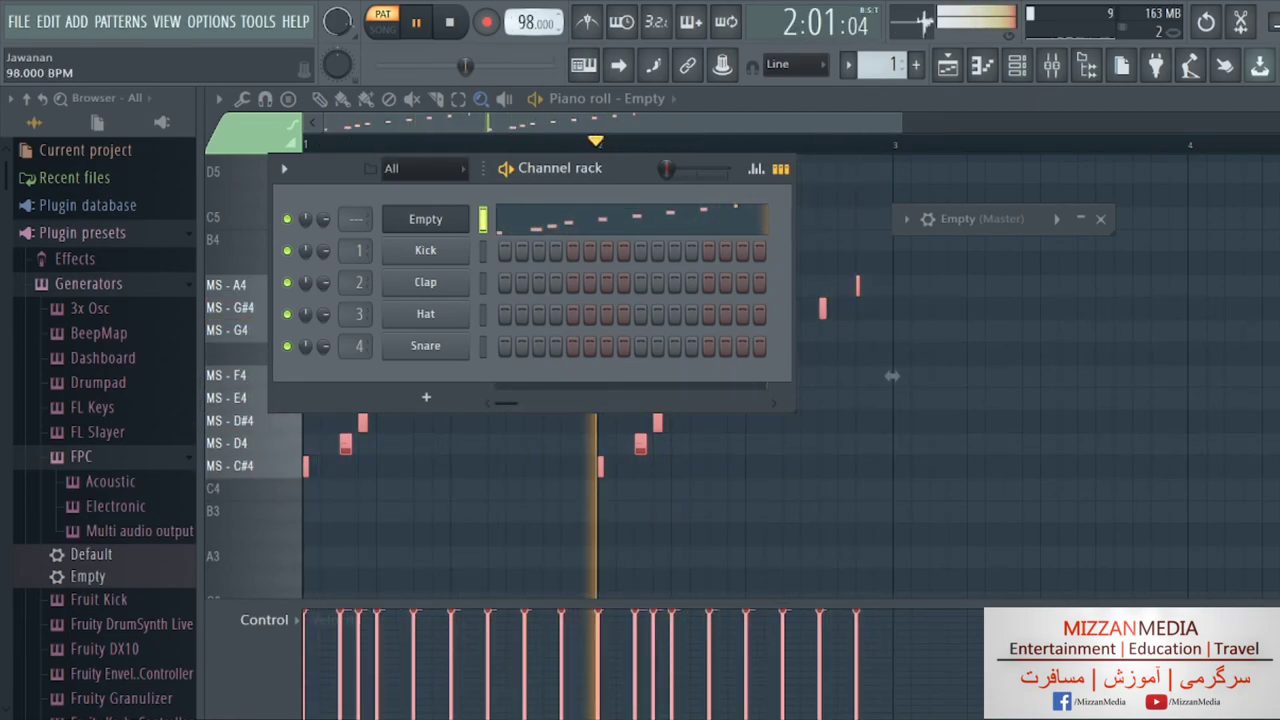
Load Keherwa V2 and then Keherwa V3 onto the Empty channel
key(alt+Tab)
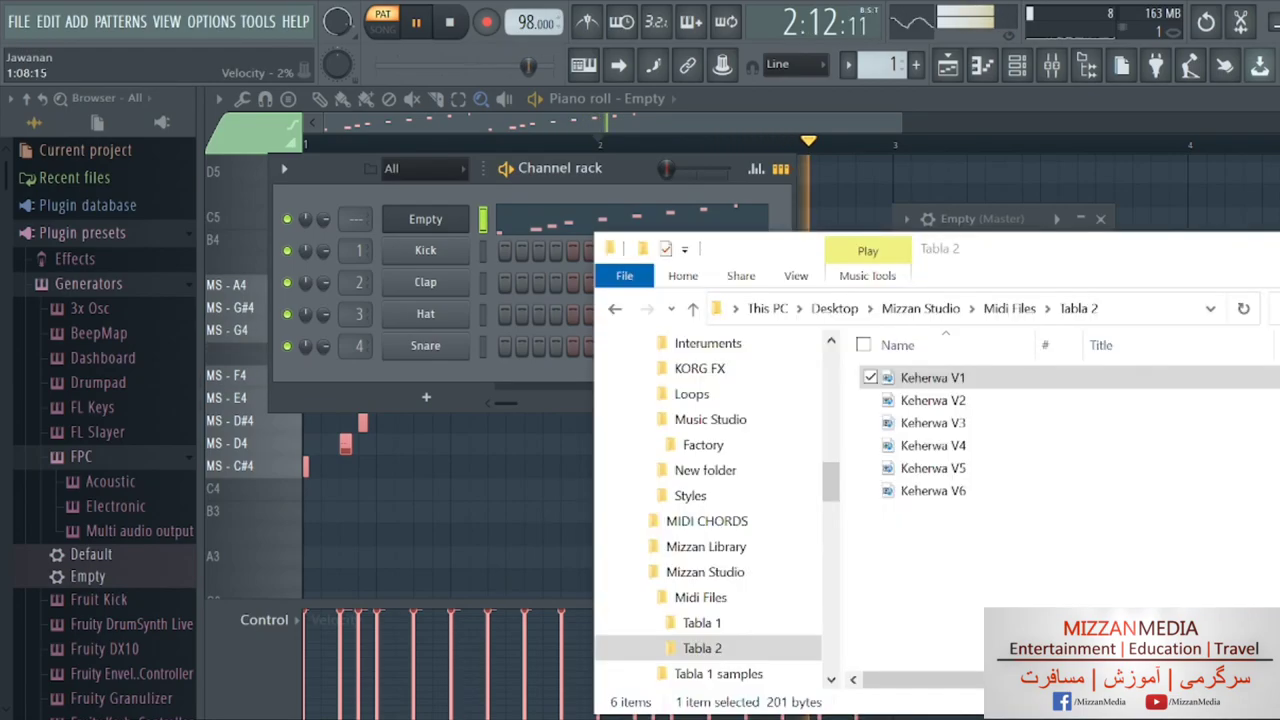
drag(930, 400, 410, 220)
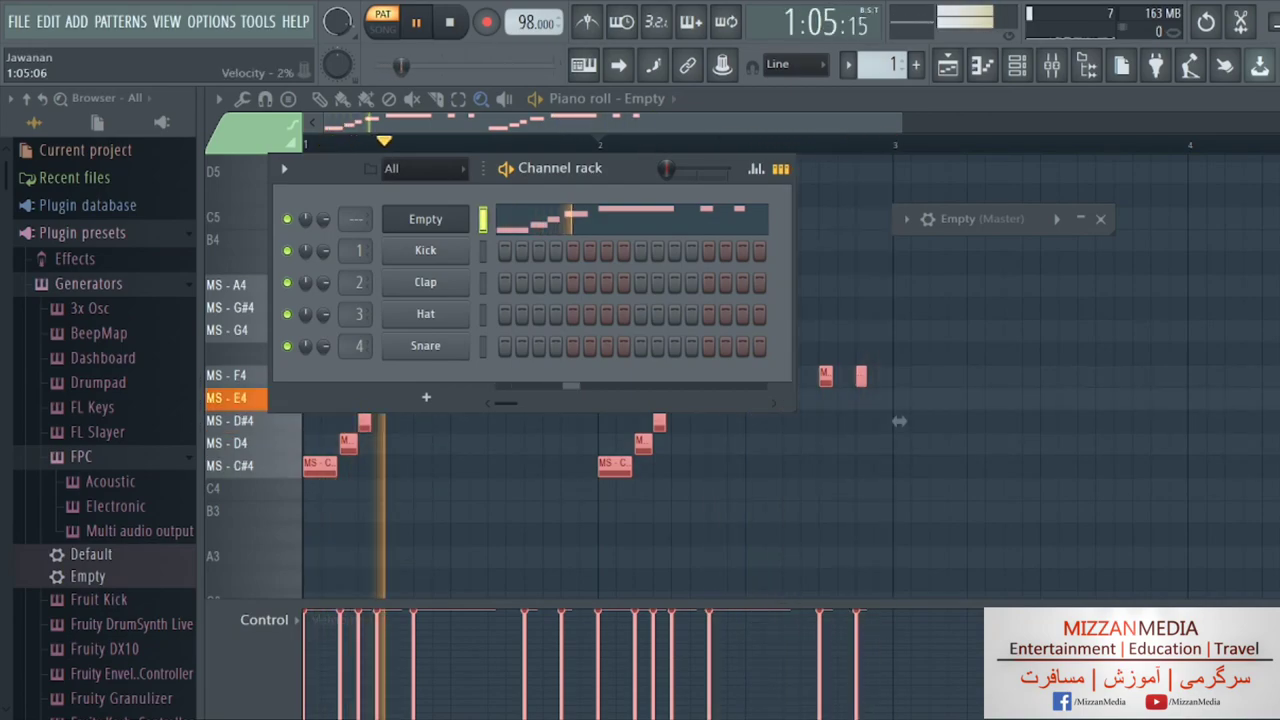
key(alt+Tab)
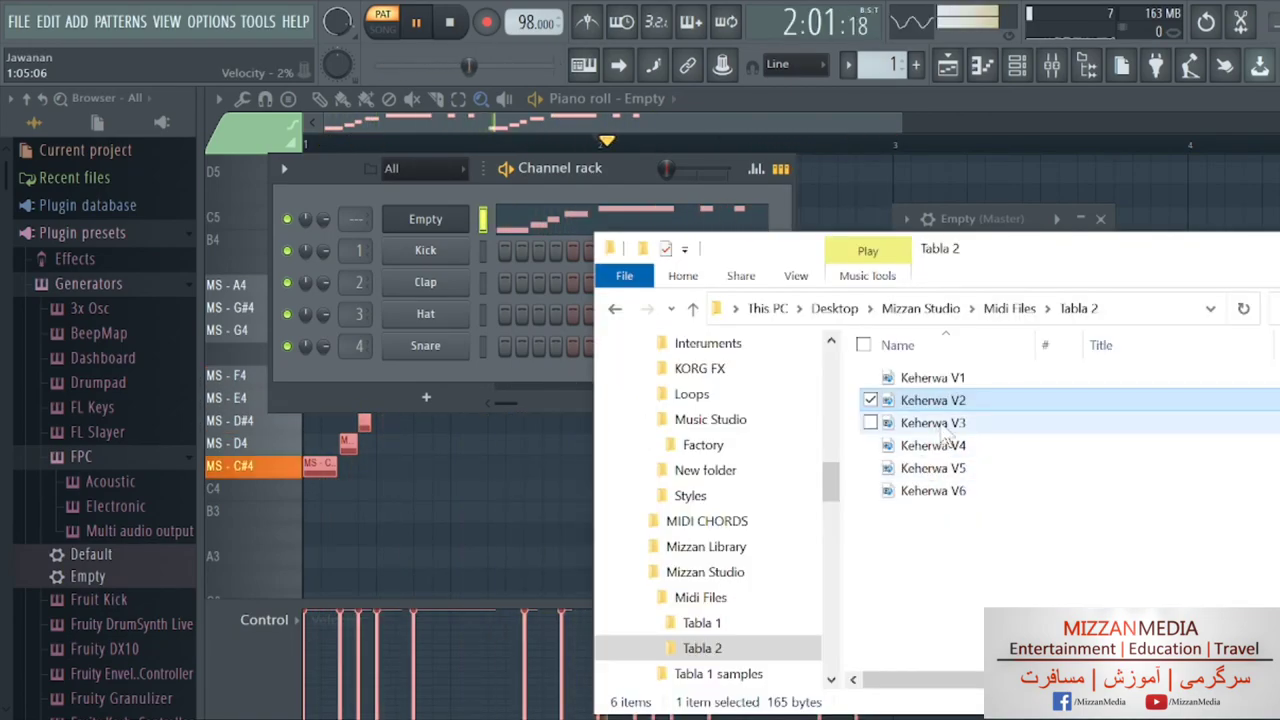
drag(933, 422, 406, 216)
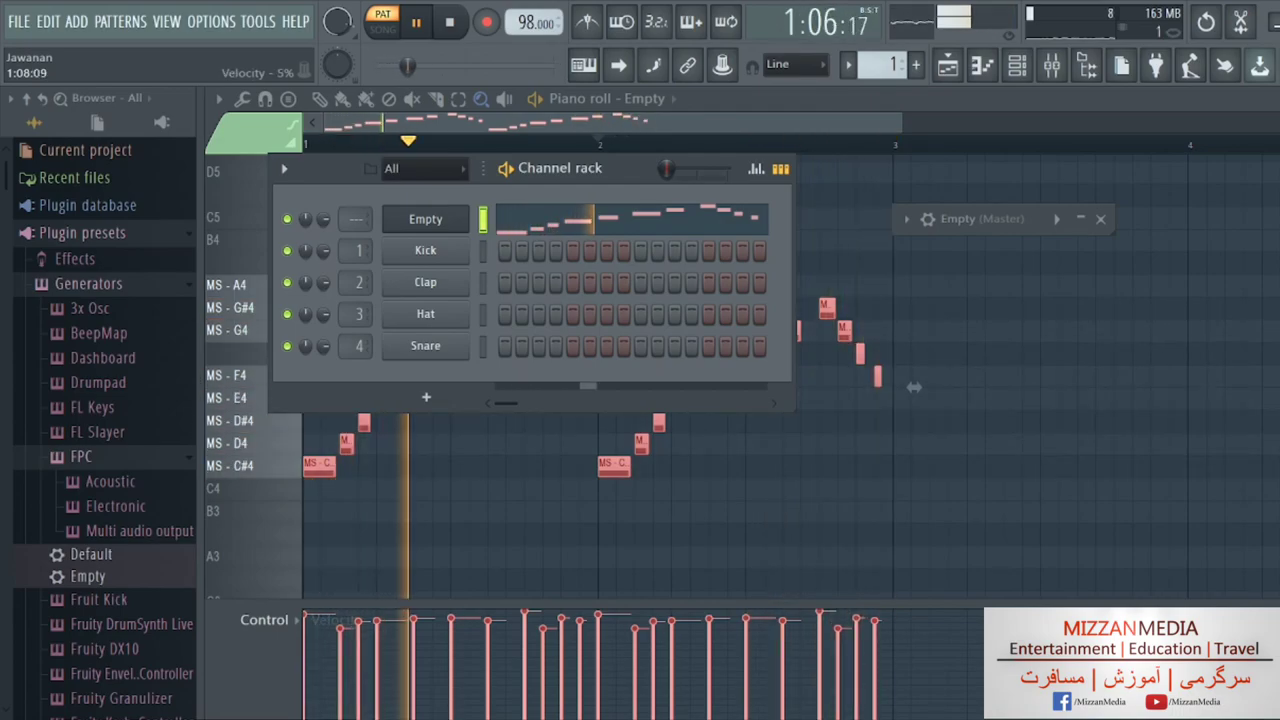
Audition Keherwa V4, V5 and V6 in turn on the Empty channel
key(alt+Tab)
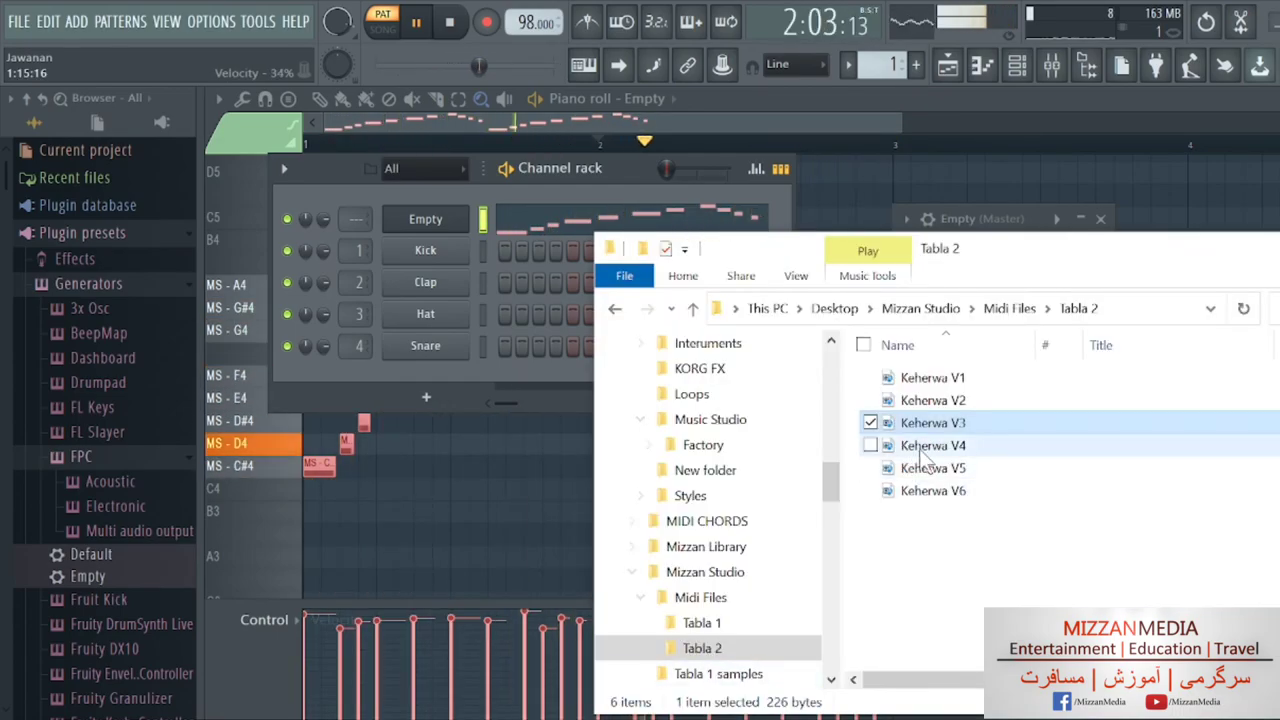
click(933, 445)
click(424, 235)
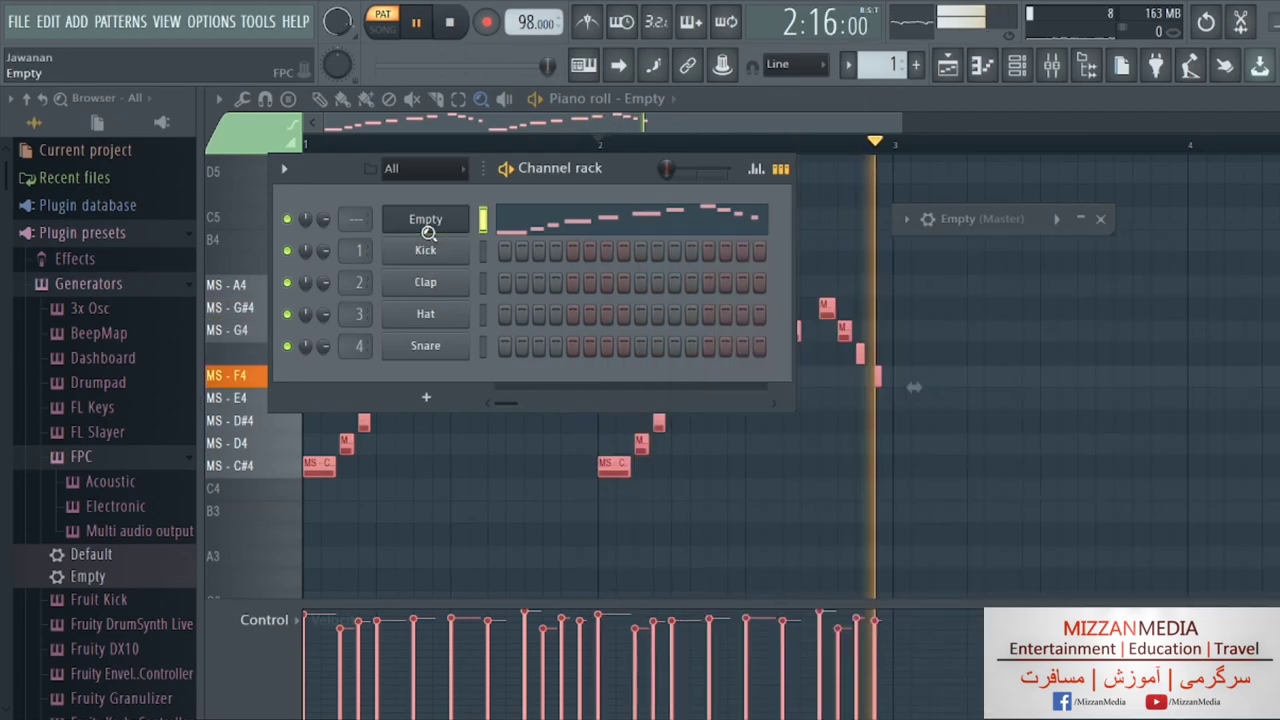
key(alt+Tab)
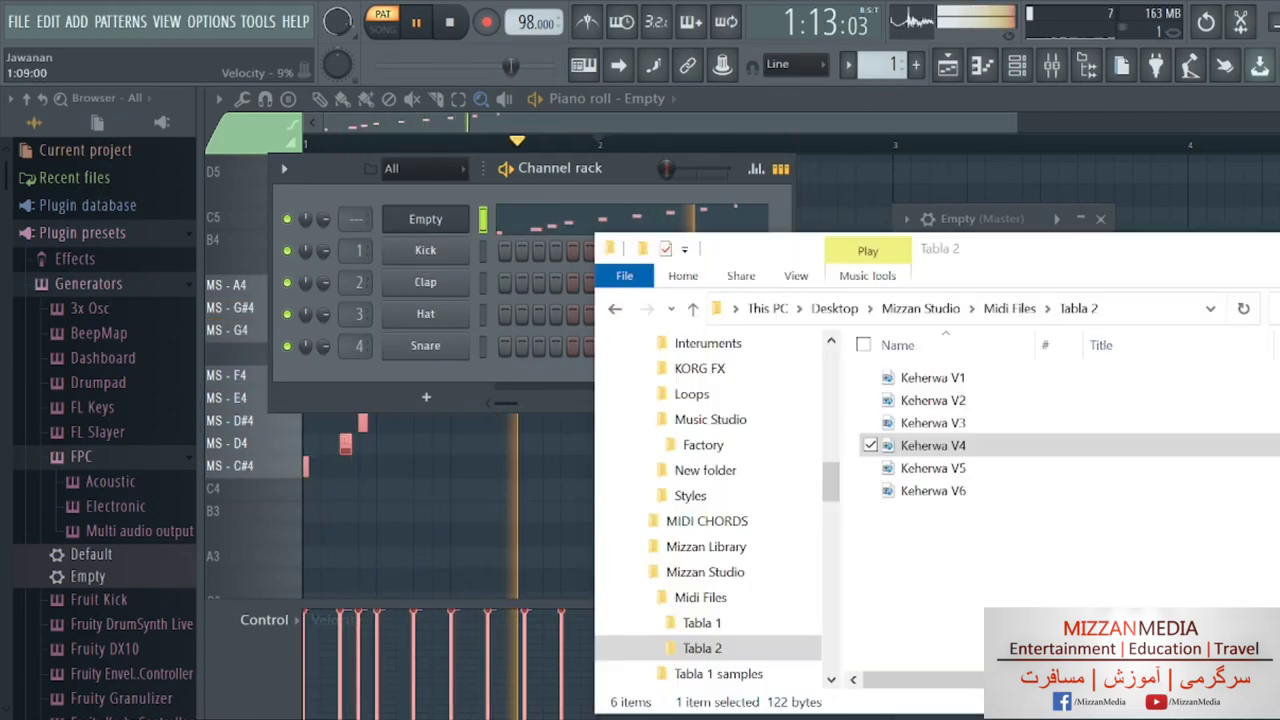
drag(933, 468, 428, 220)
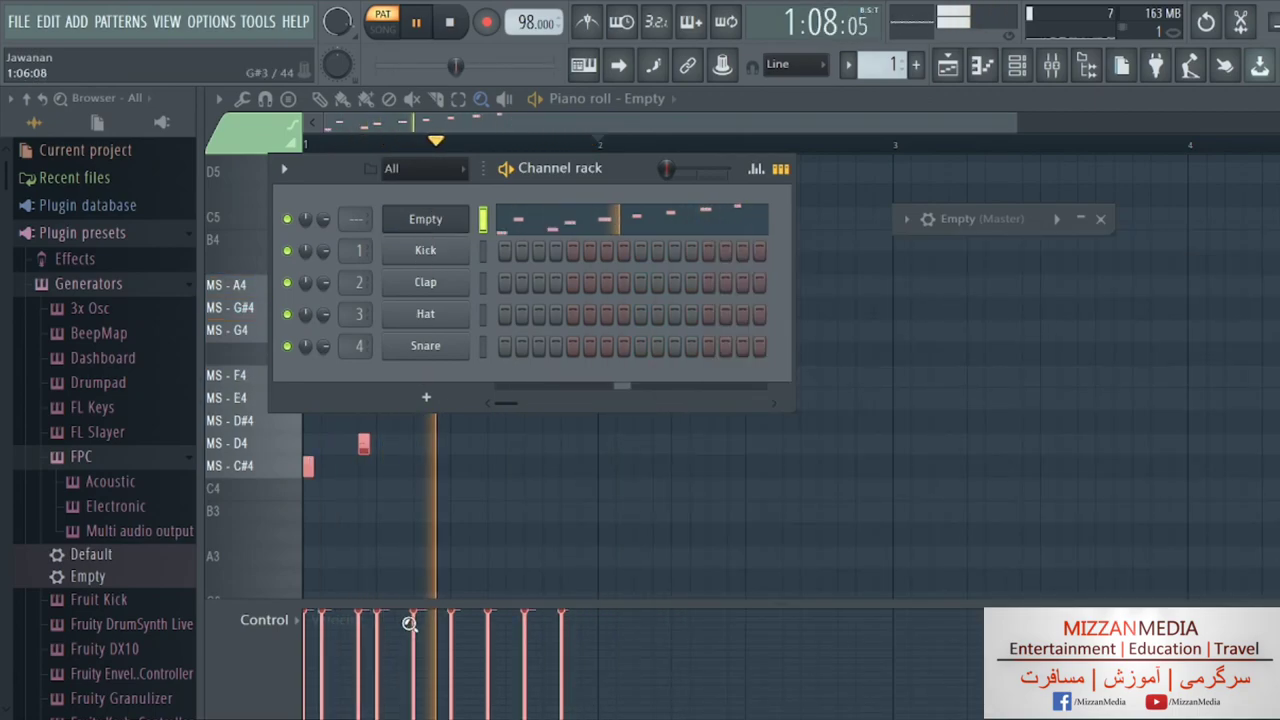
key(alt+Tab)
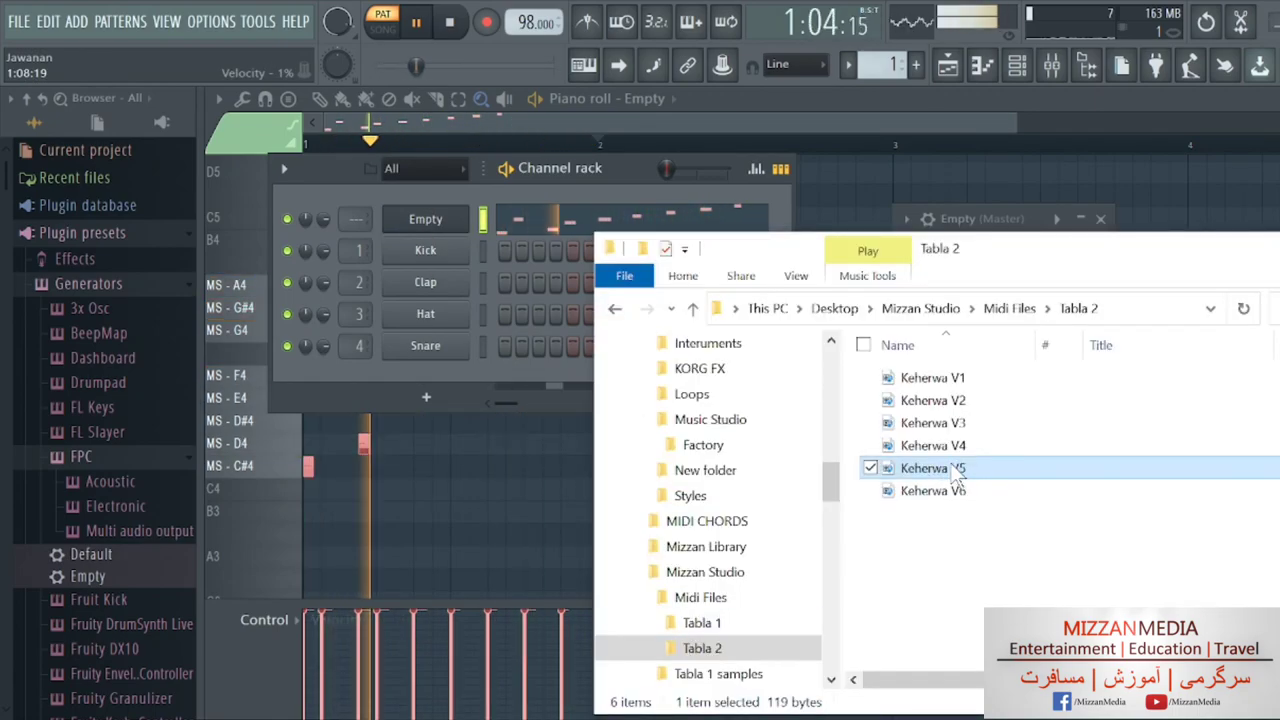
drag(940, 493, 445, 214)
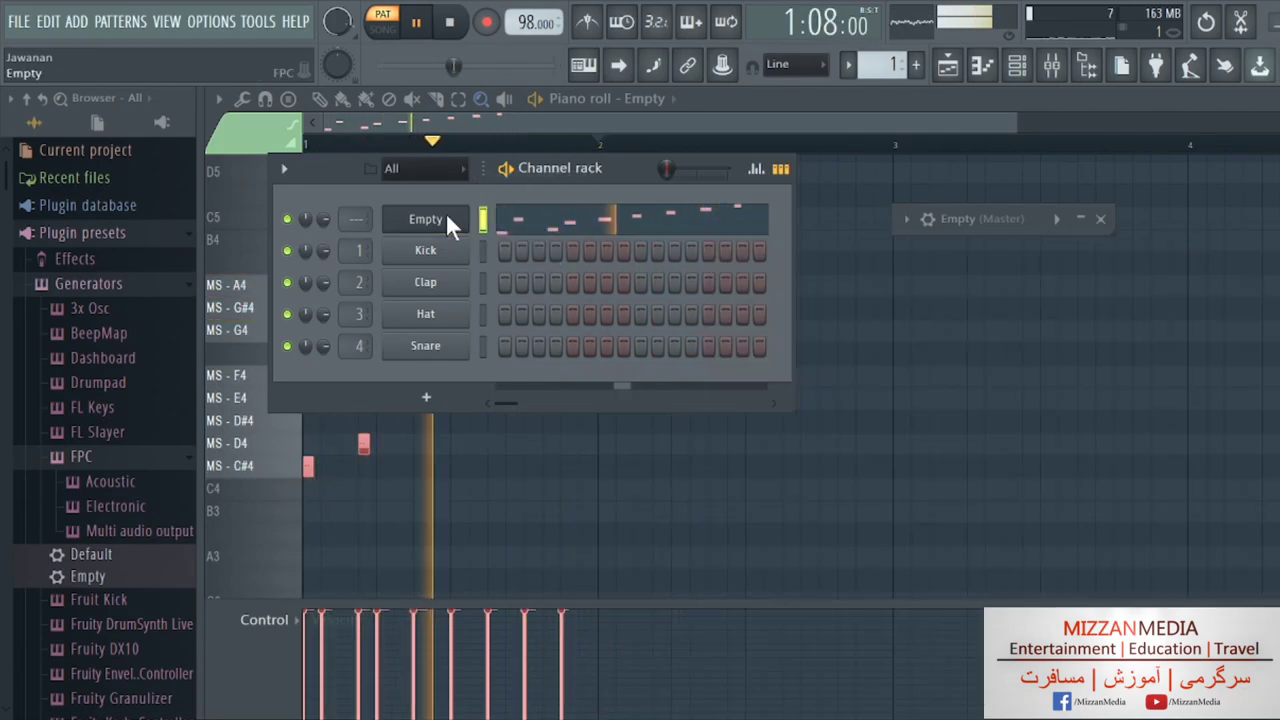
Switch on the metronome and reload Keherwa V1 onto the Empty channel
click(590, 21)
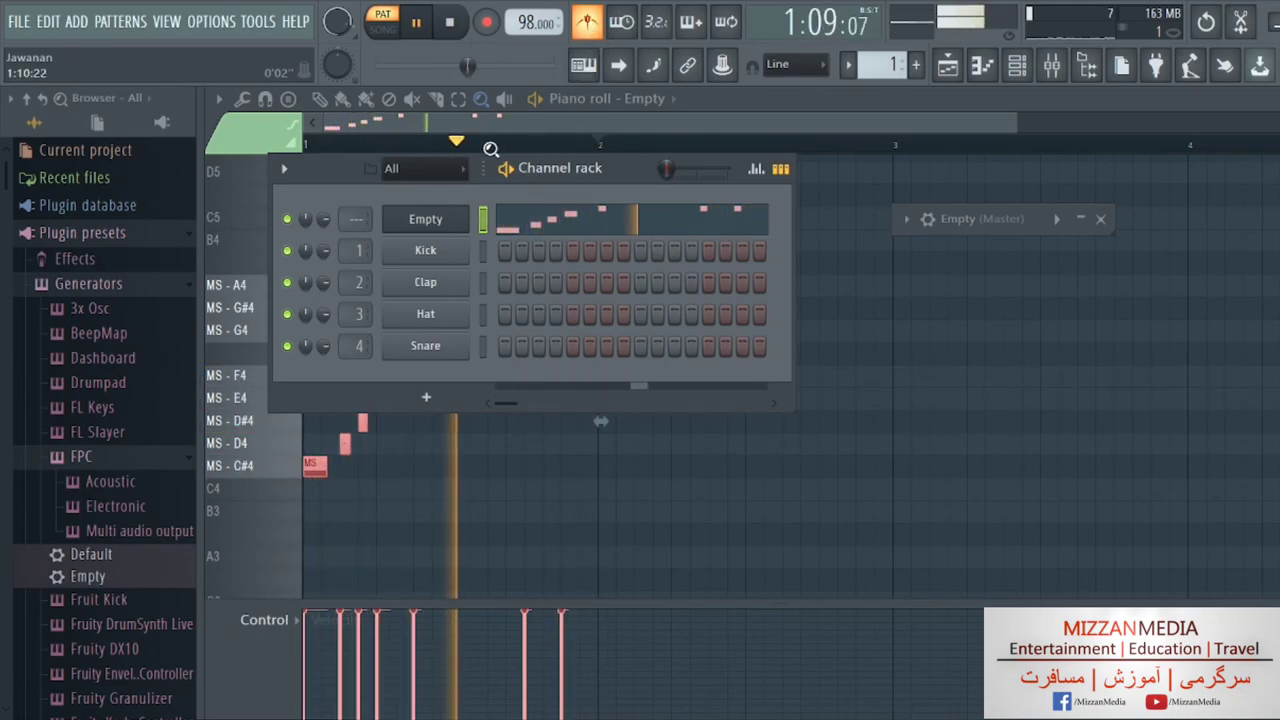
key(alt+Tab)
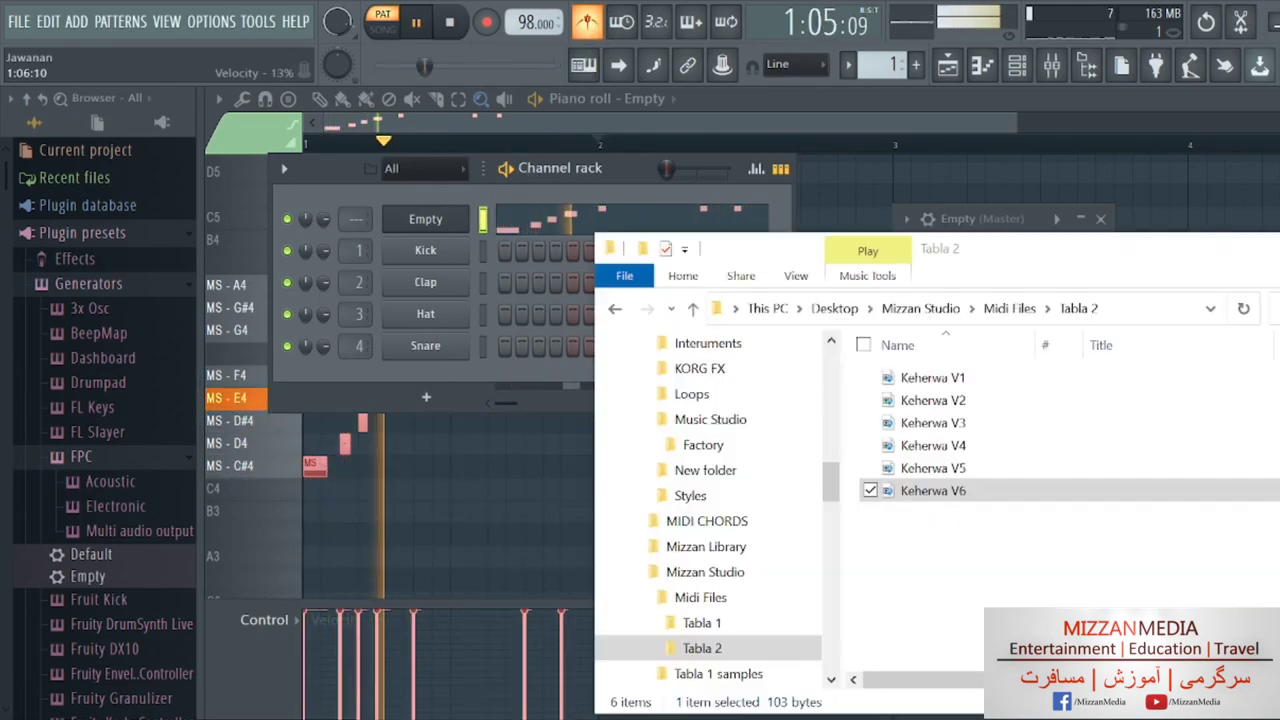
drag(937, 380, 443, 226)
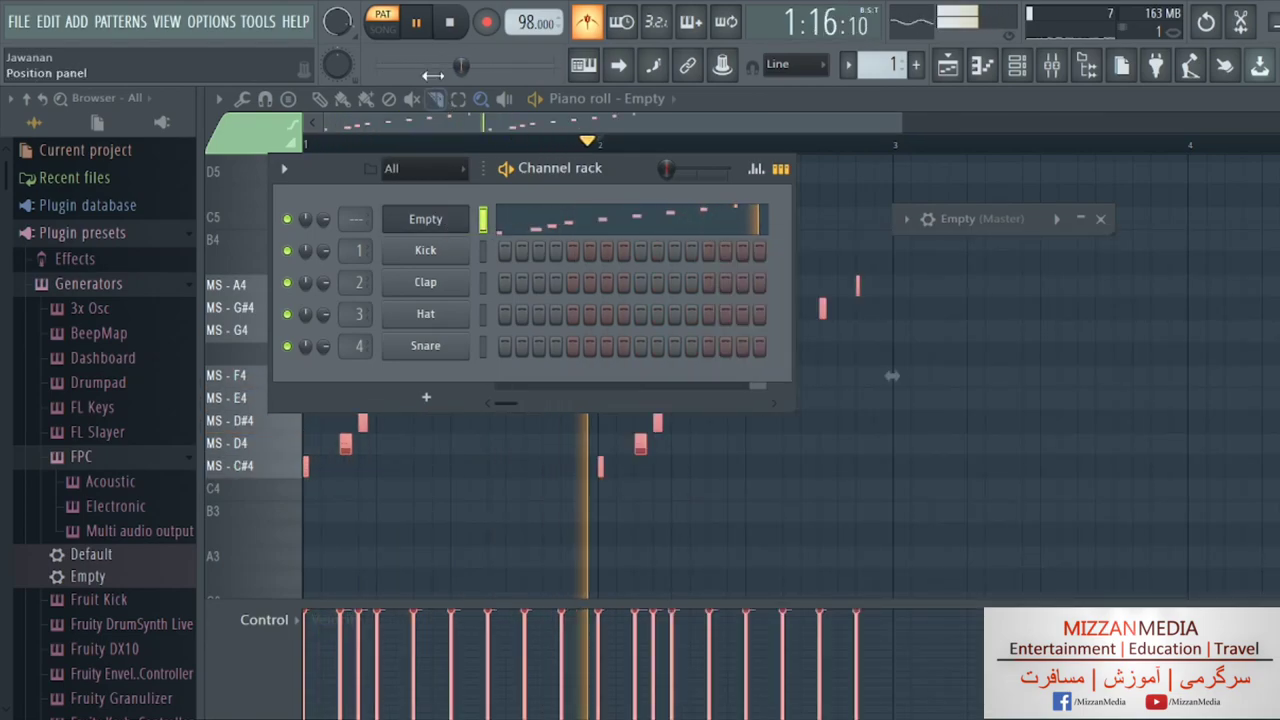
Open the Empty channel's Keherwa notes in the piano roll and start playback
key(F5)
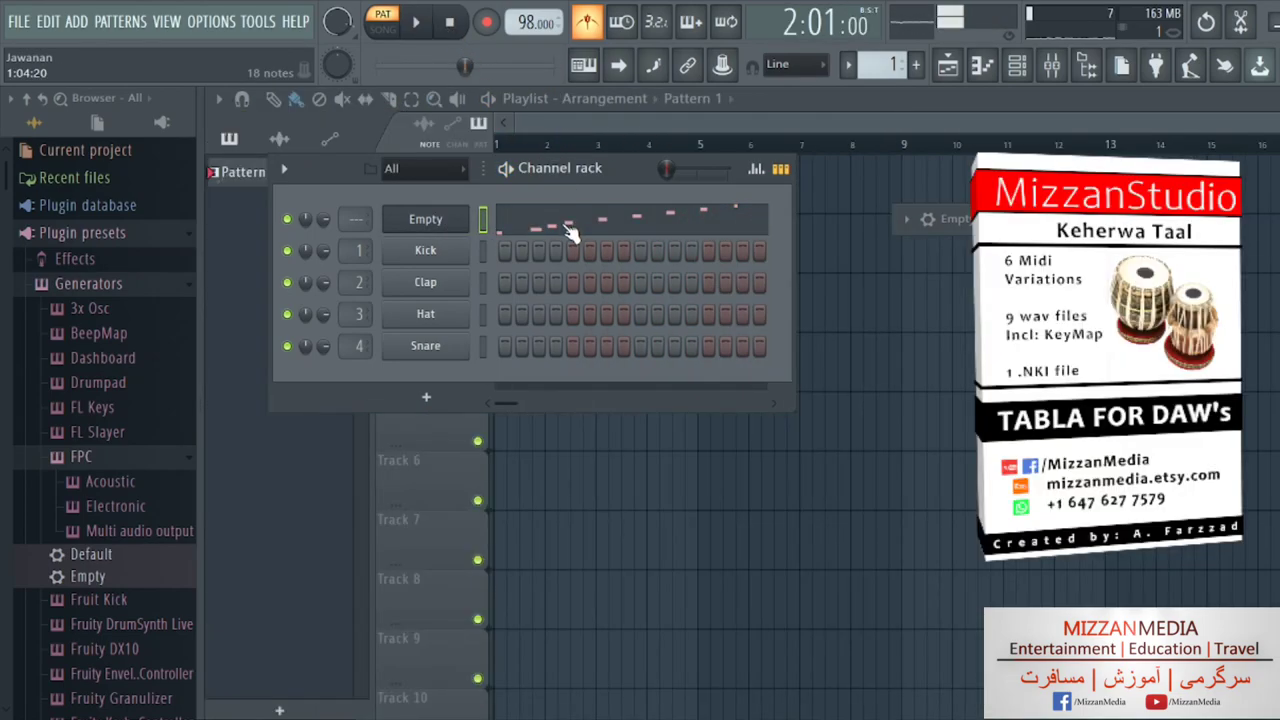
click(553, 236)
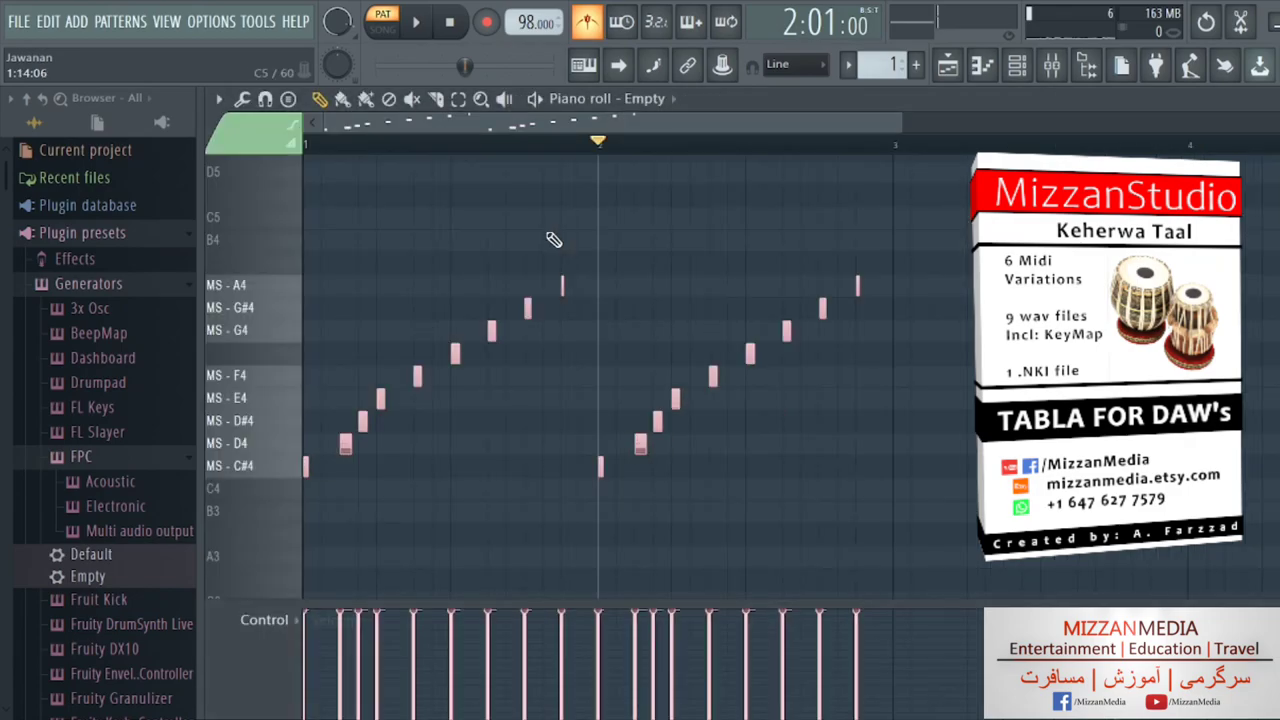
click(416, 22)
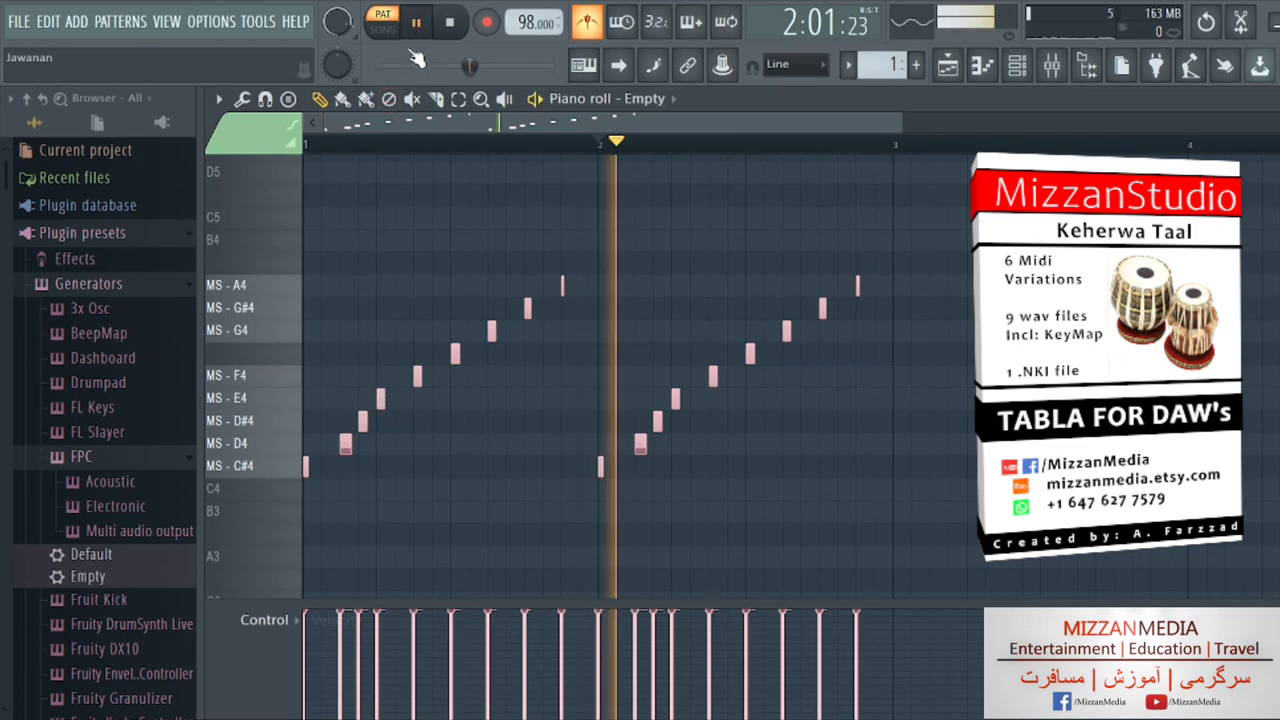
Add test G#4 and F4 hits, move the G#4 down to D#4, then delete the added notes
click(401, 309)
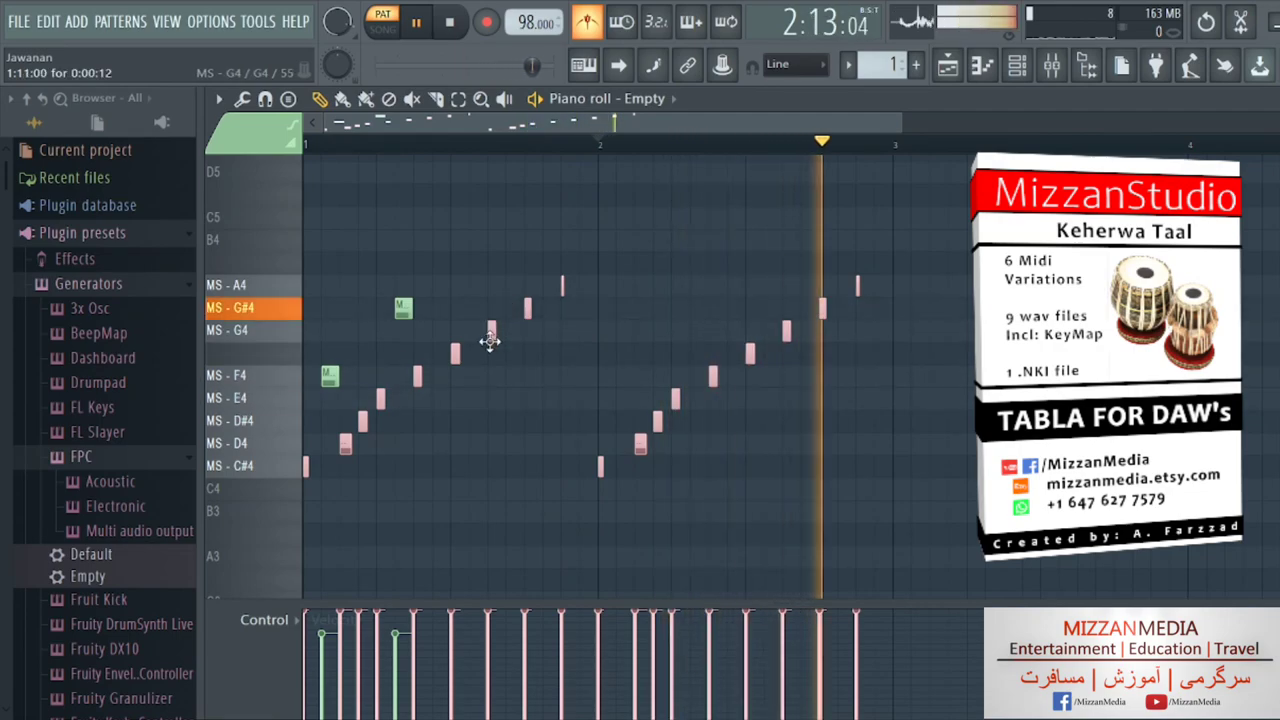
click(510, 378)
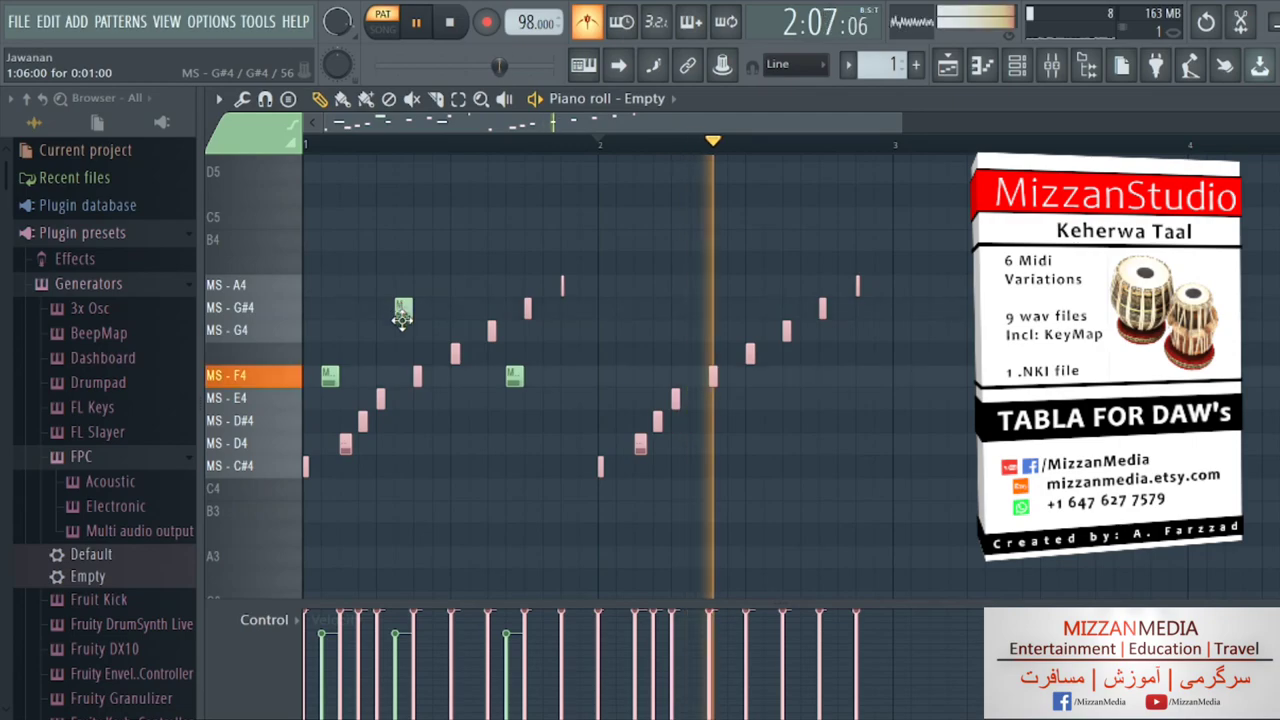
drag(402, 318, 403, 425)
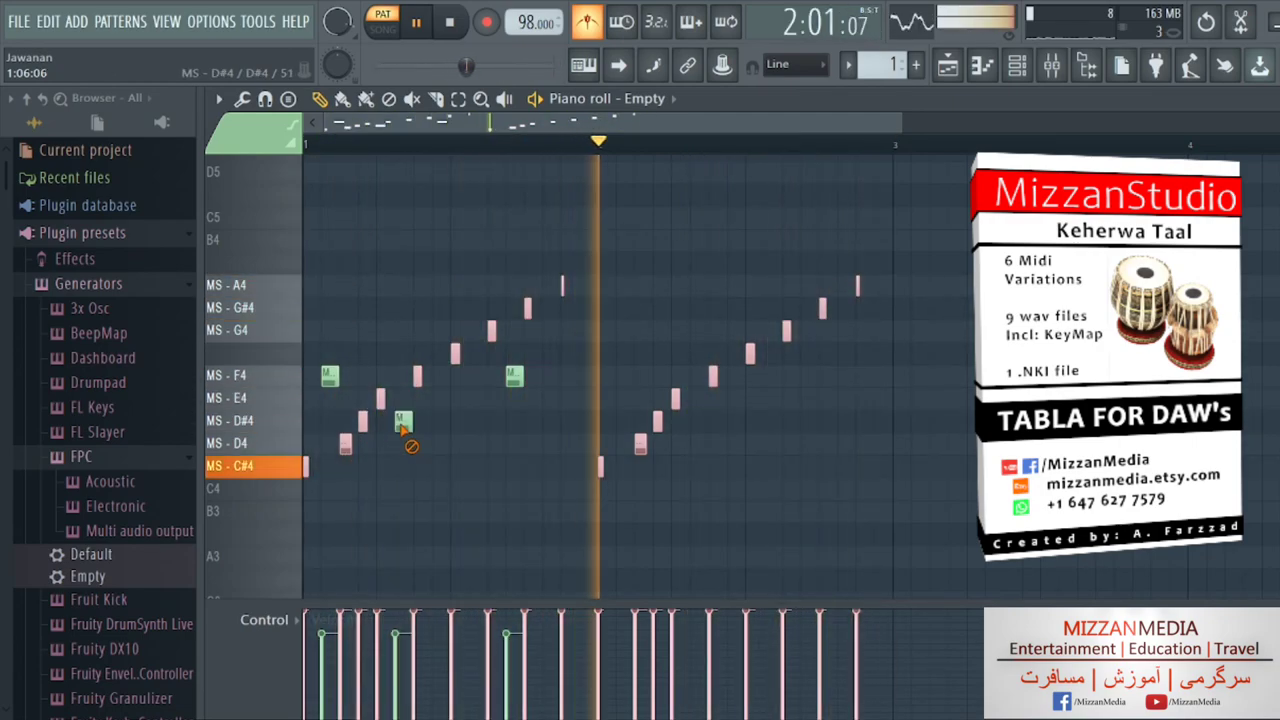
right_click(403, 421)
right_click(514, 375)
right_click(330, 376)
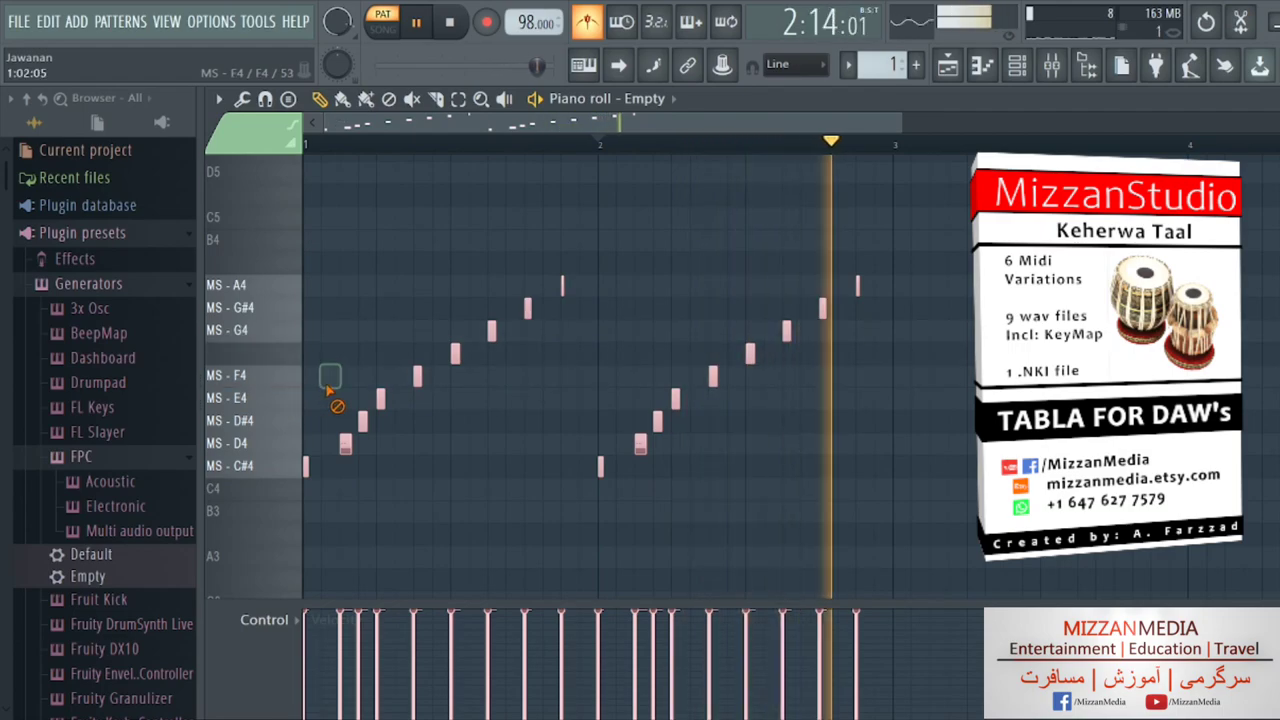
Stop playback and zoom the piano roll to spread out the Keherwa V1 notes
click(451, 23)
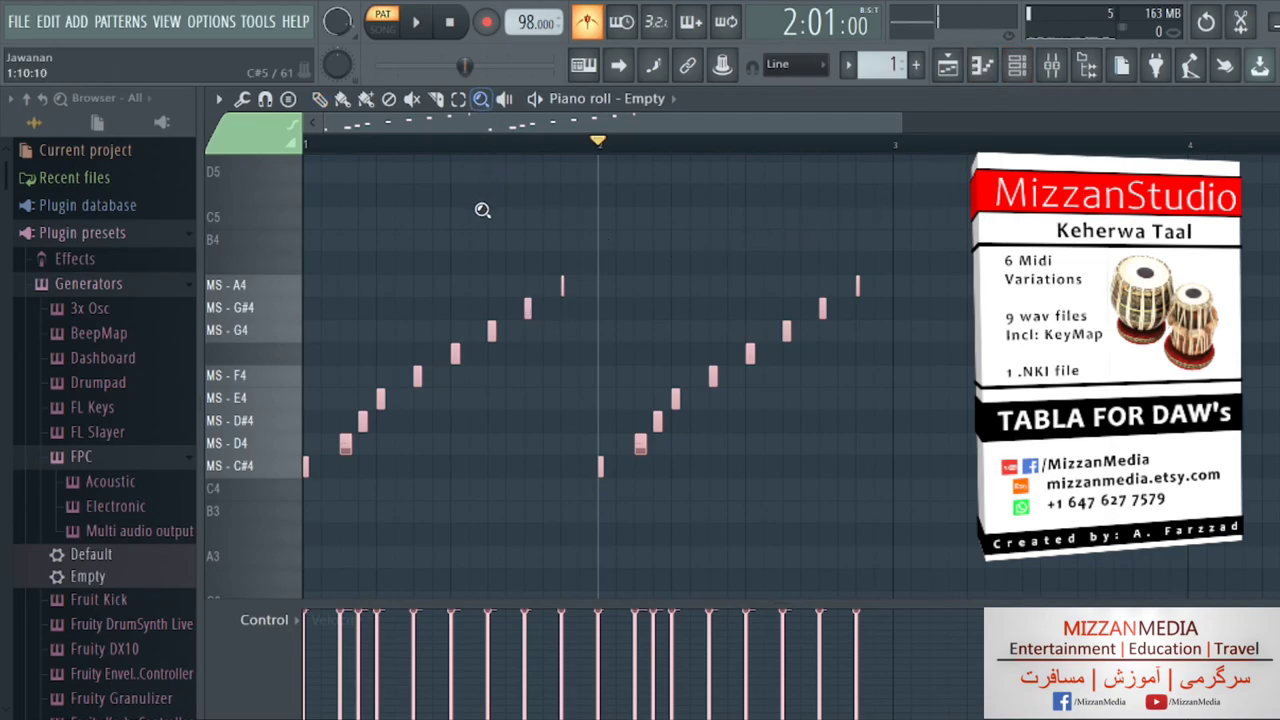
click(482, 212)
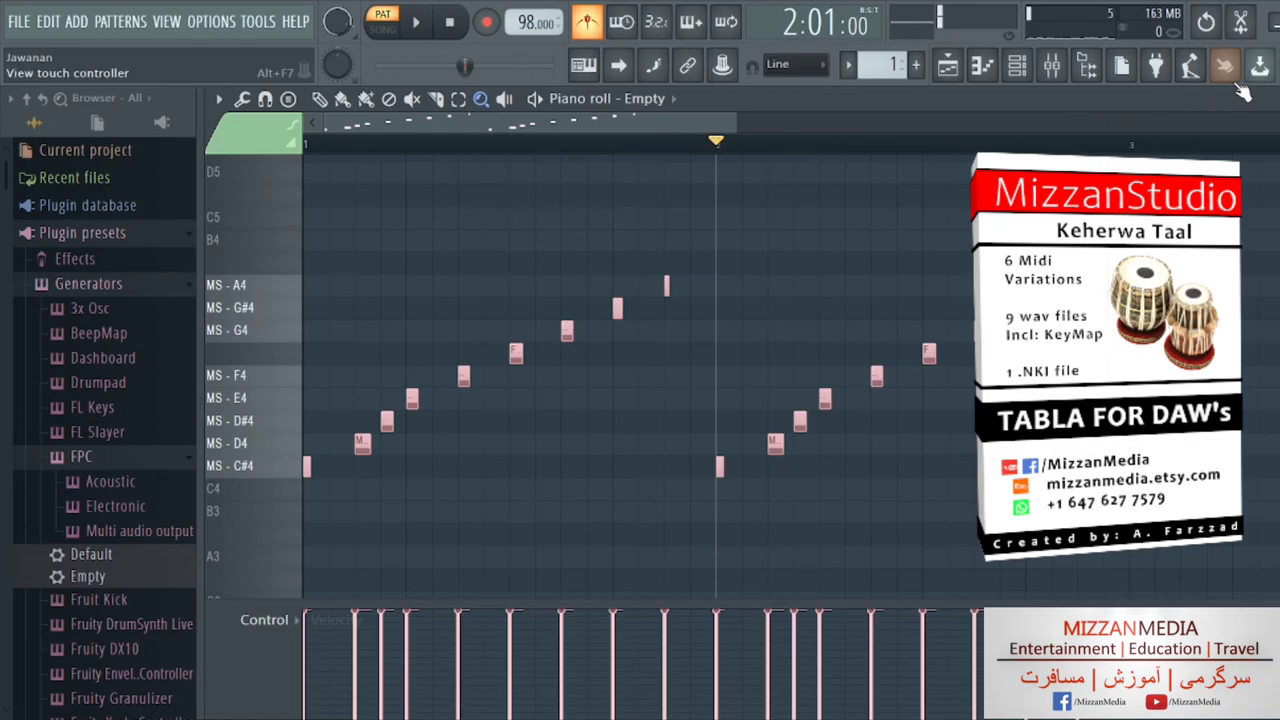